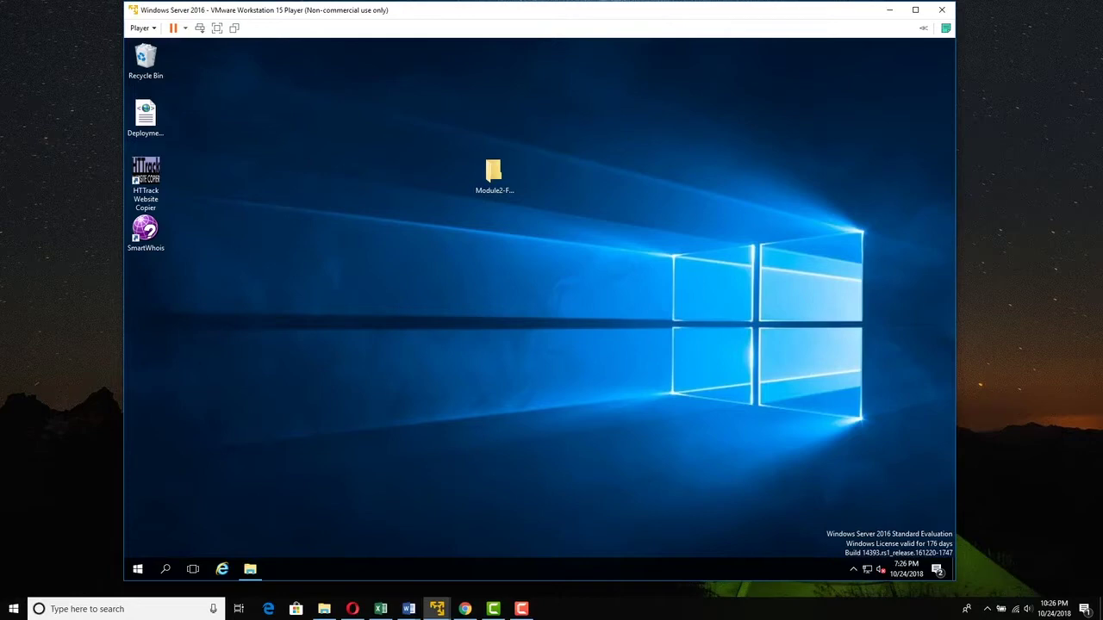
- Open the guest Start menu and expand the eMailTrackerPro program folder
click(137, 569)
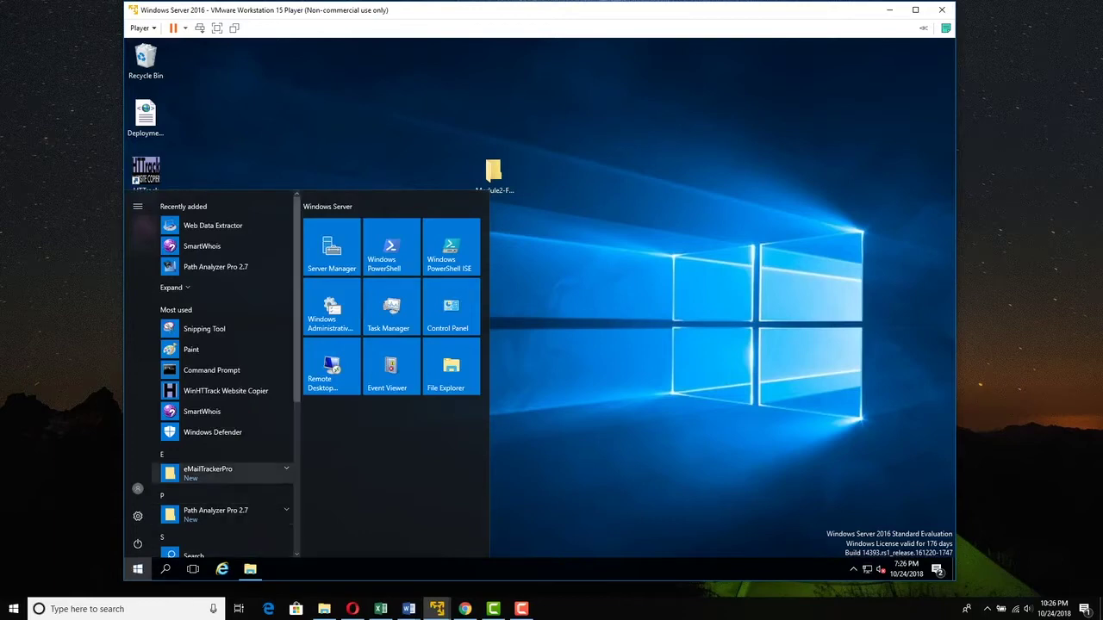
click(207, 472)
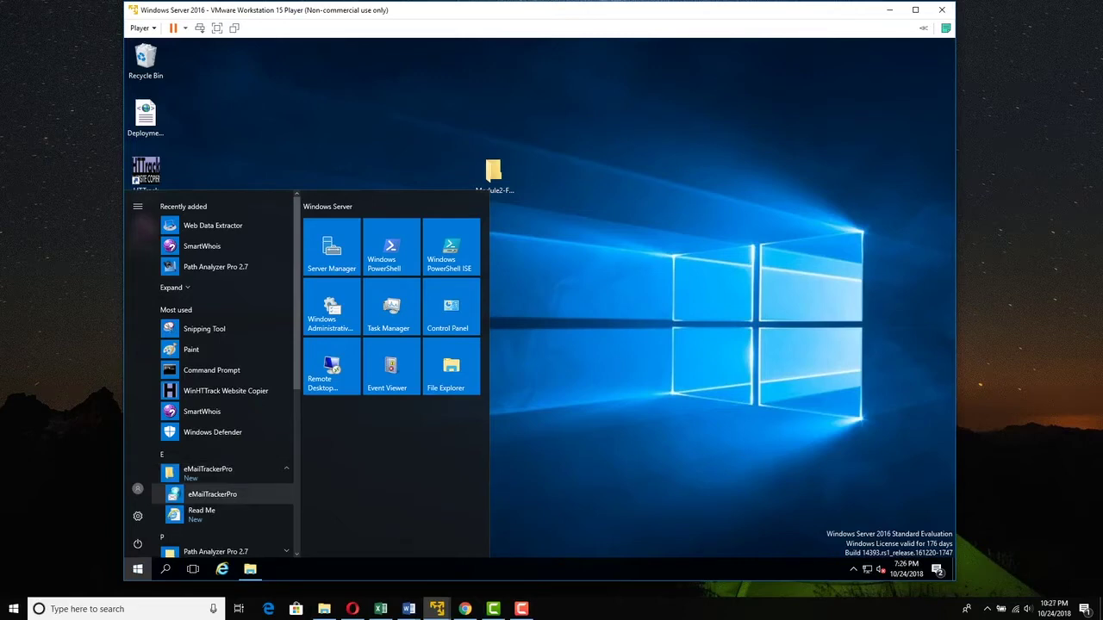
- Launch eMailTrackerPro and dismiss the Edition Selection notice
click(212, 494)
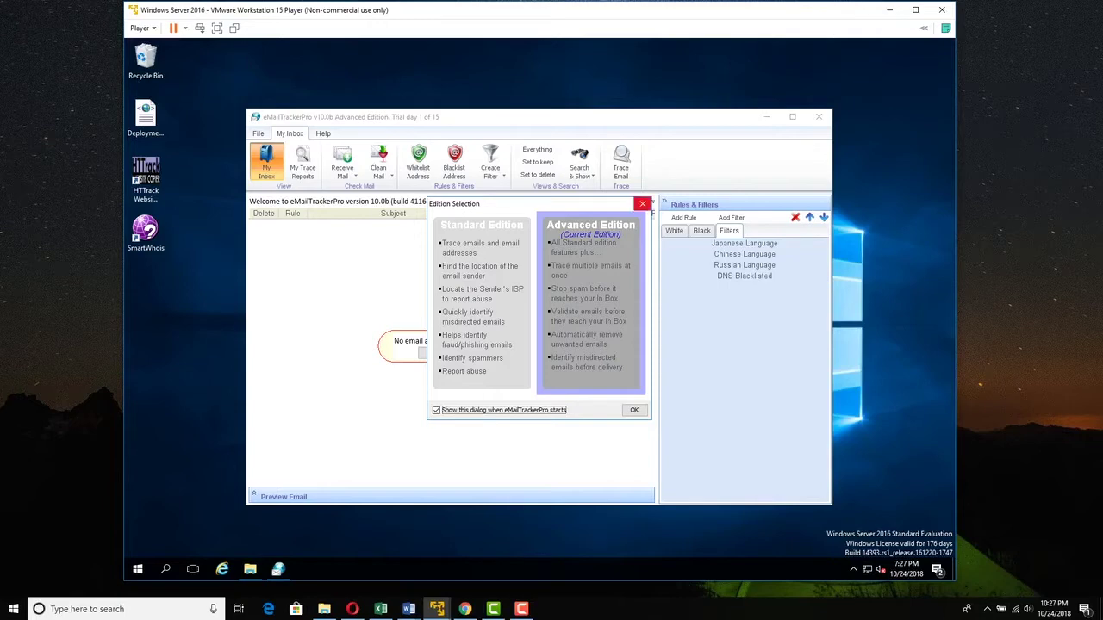
click(642, 204)
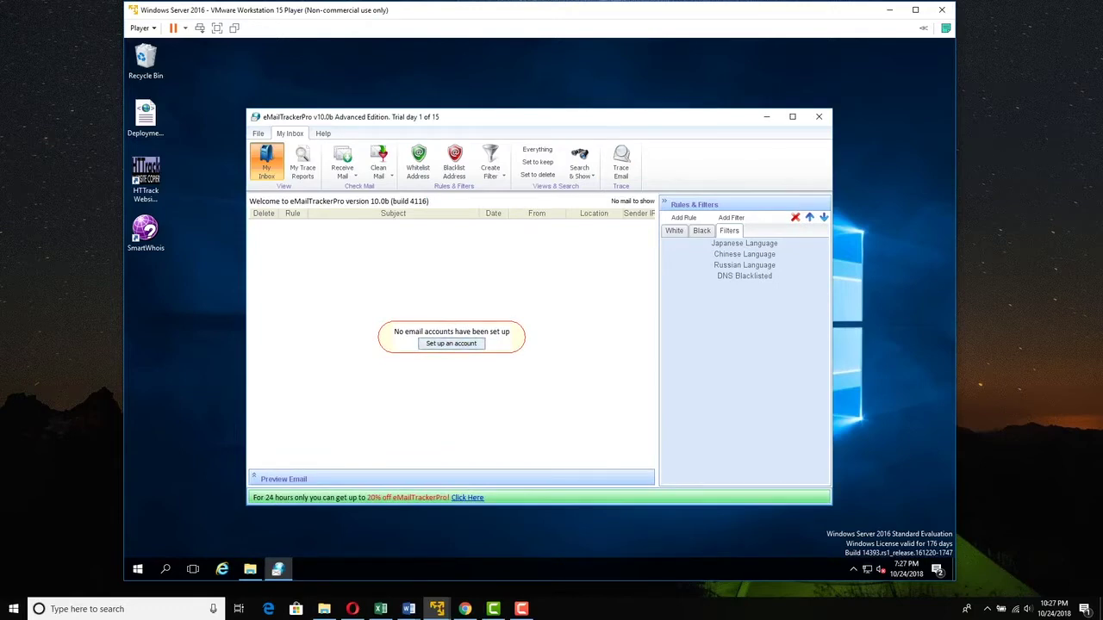
- Start a new mail account of type Yahoo!, using pop.mail.yahoo.com on port 995
click(450, 343)
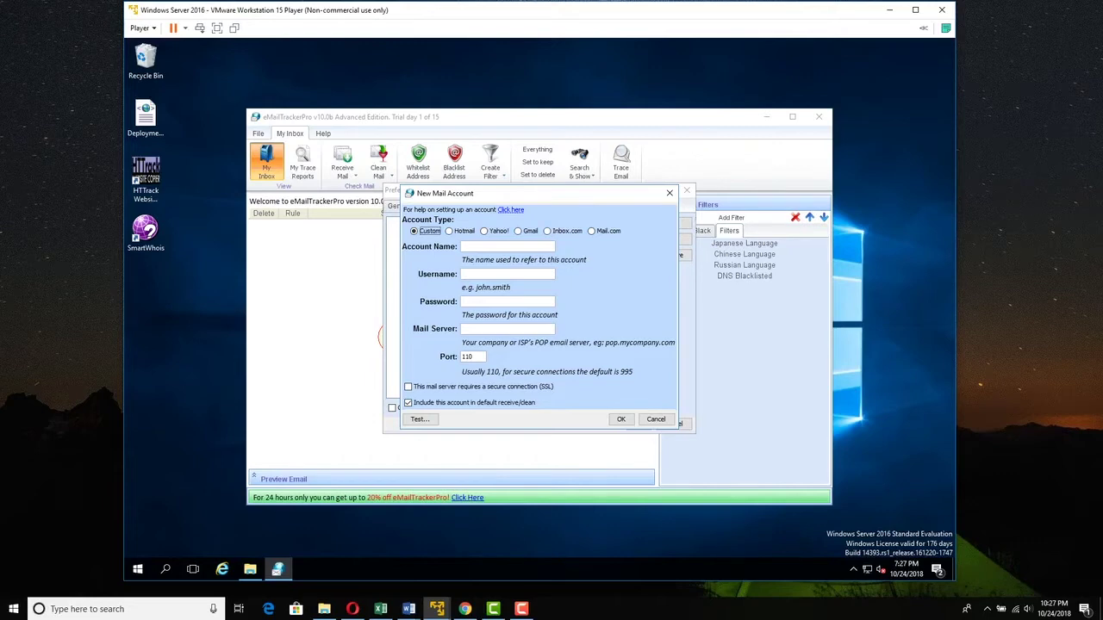
click(484, 231)
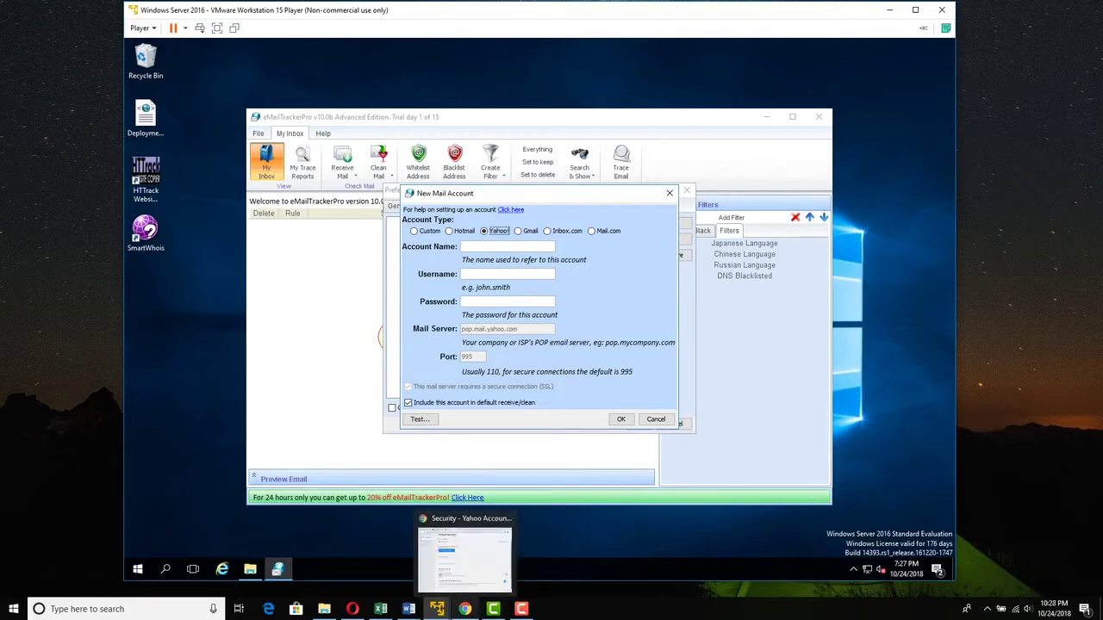
- In Chrome, switch to the Yahoo Mail tab and view the signed-in account details
click(464, 609)
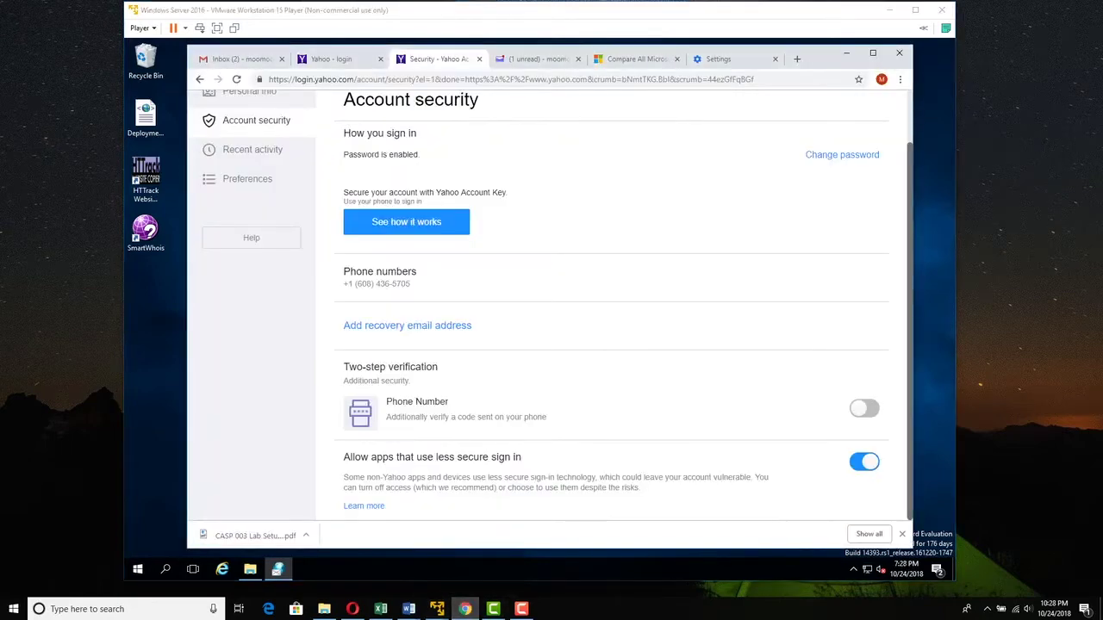
key(ctrl+Tab)
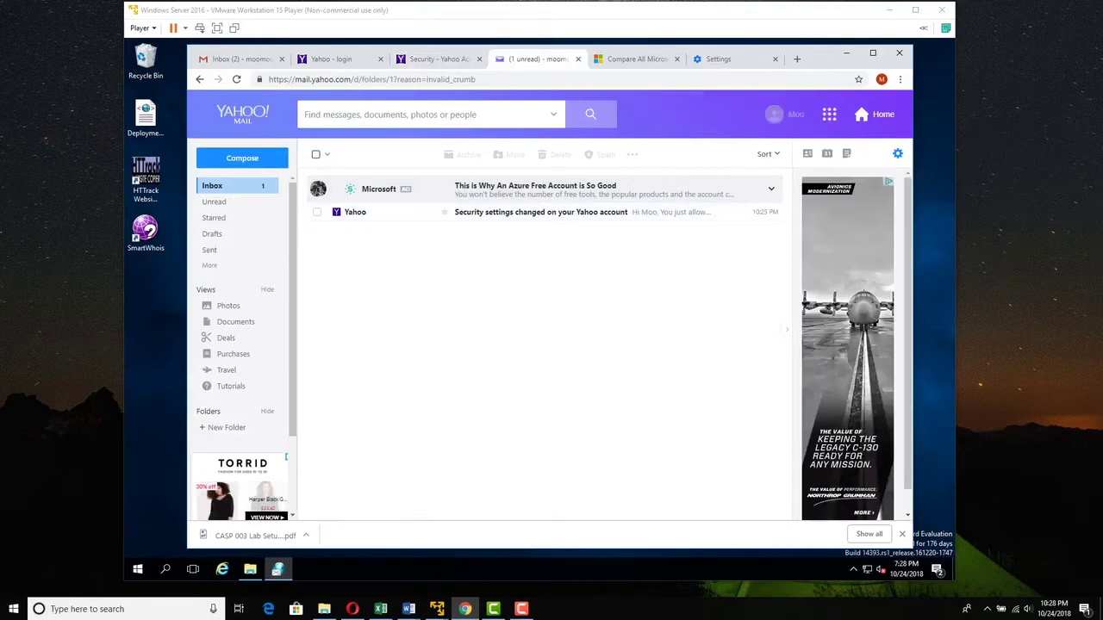
click(782, 114)
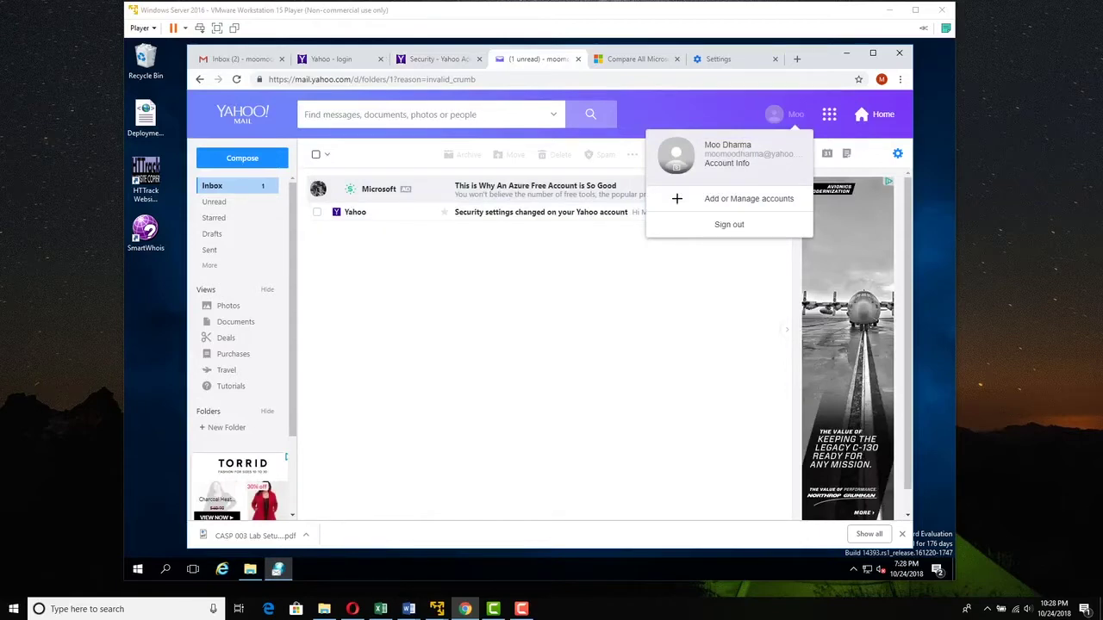
- Check the signed-in Google account in Gmail, then open the Critical security alert email
click(241, 58)
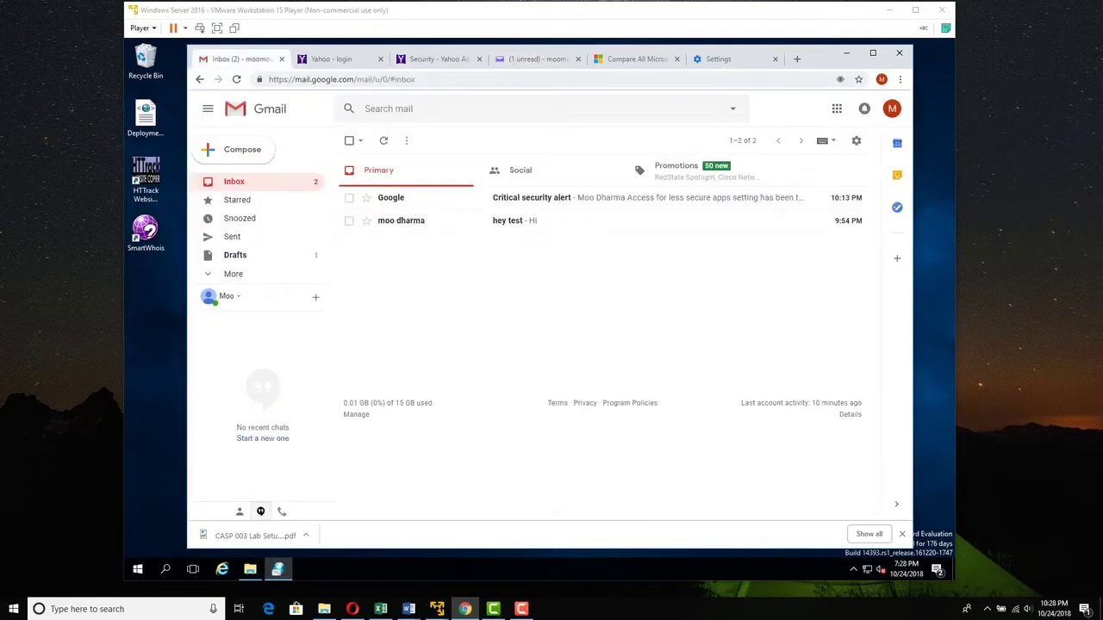
click(892, 108)
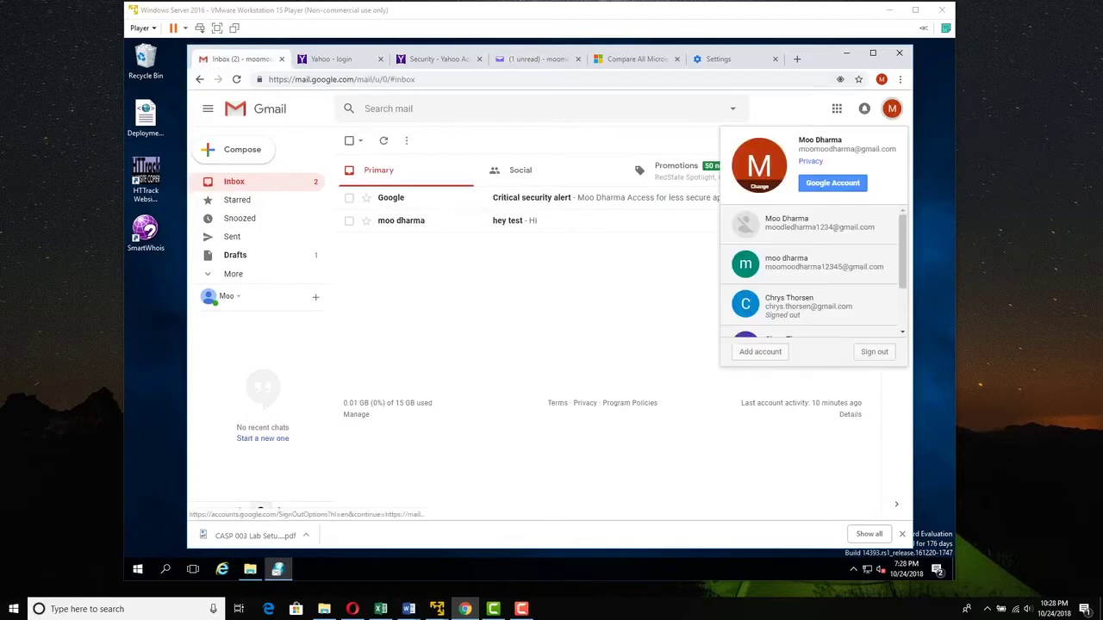
key(Escape)
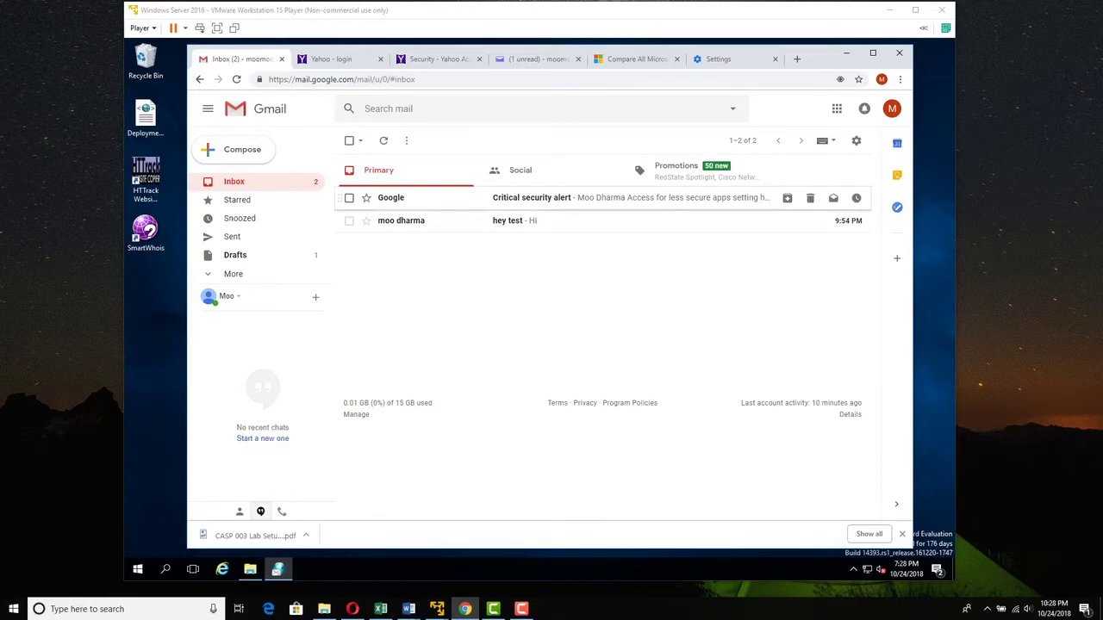
click(532, 197)
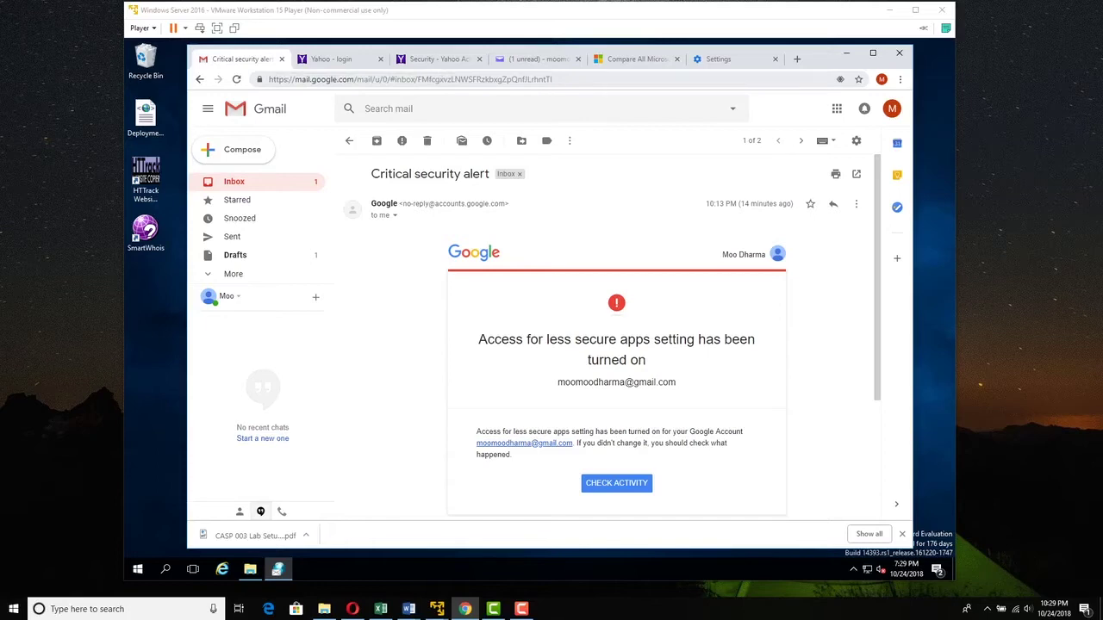
- Review the Yahoo account info and security settings pages in a new tab
click(436, 59)
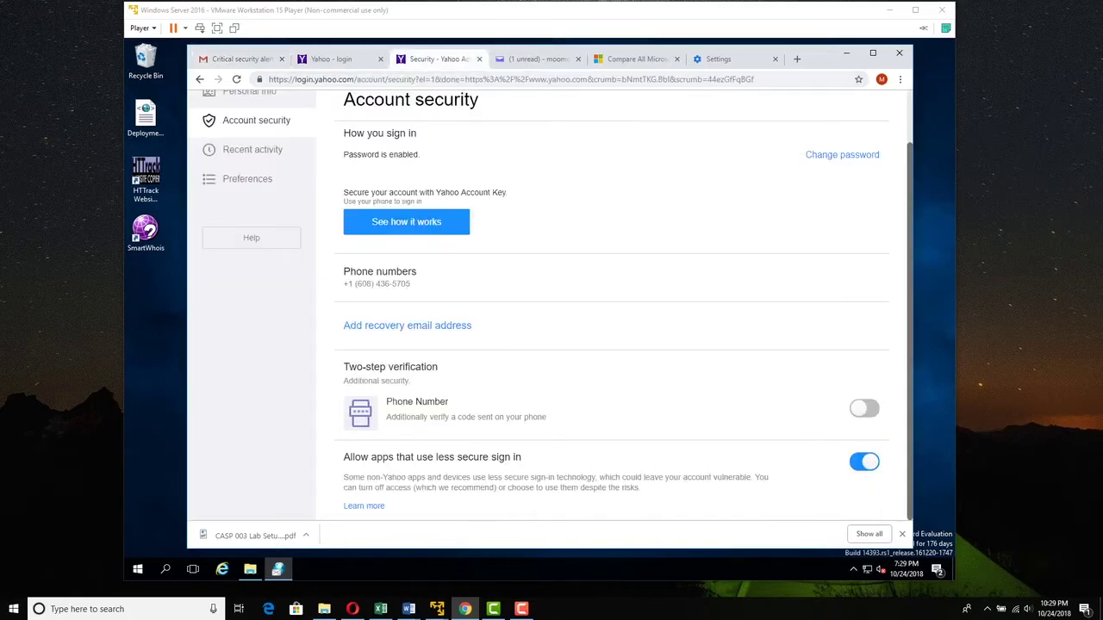
click(536, 59)
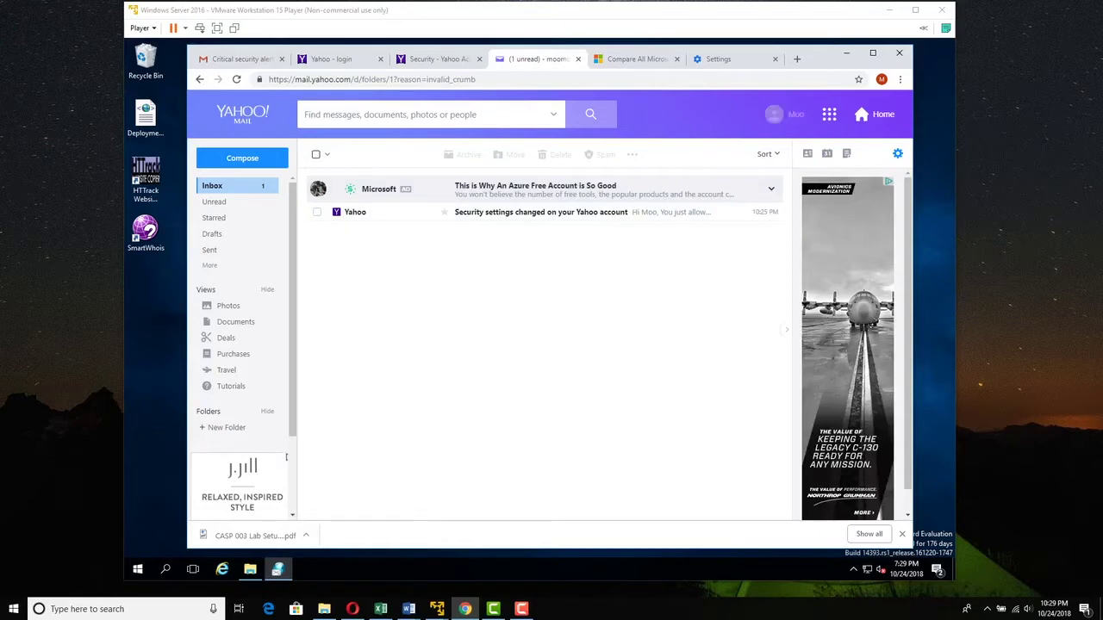
click(784, 114)
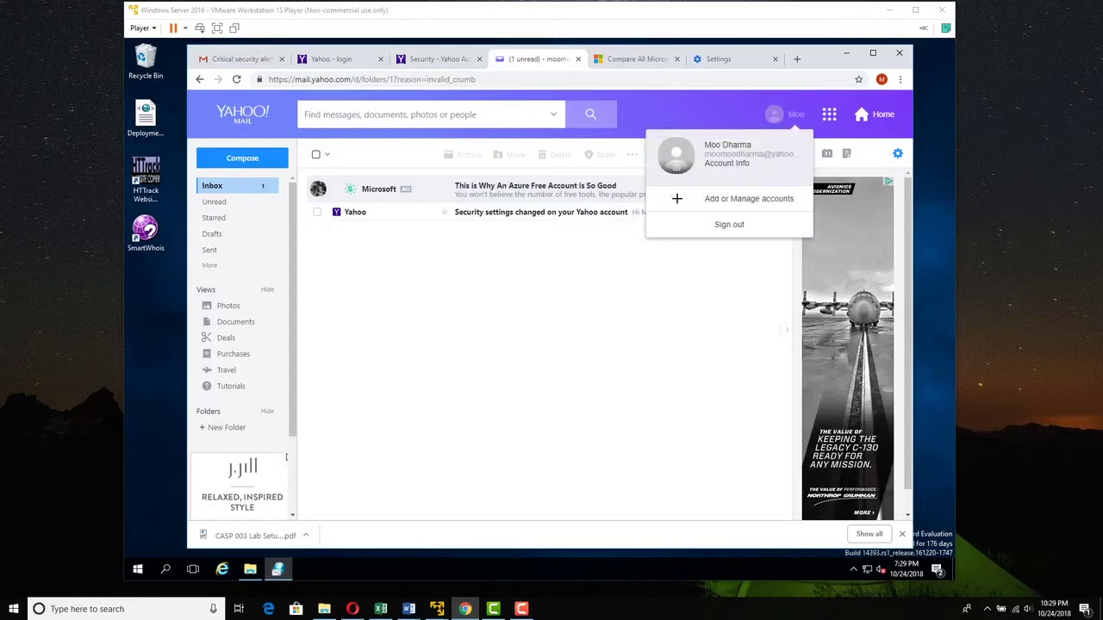
click(749, 198)
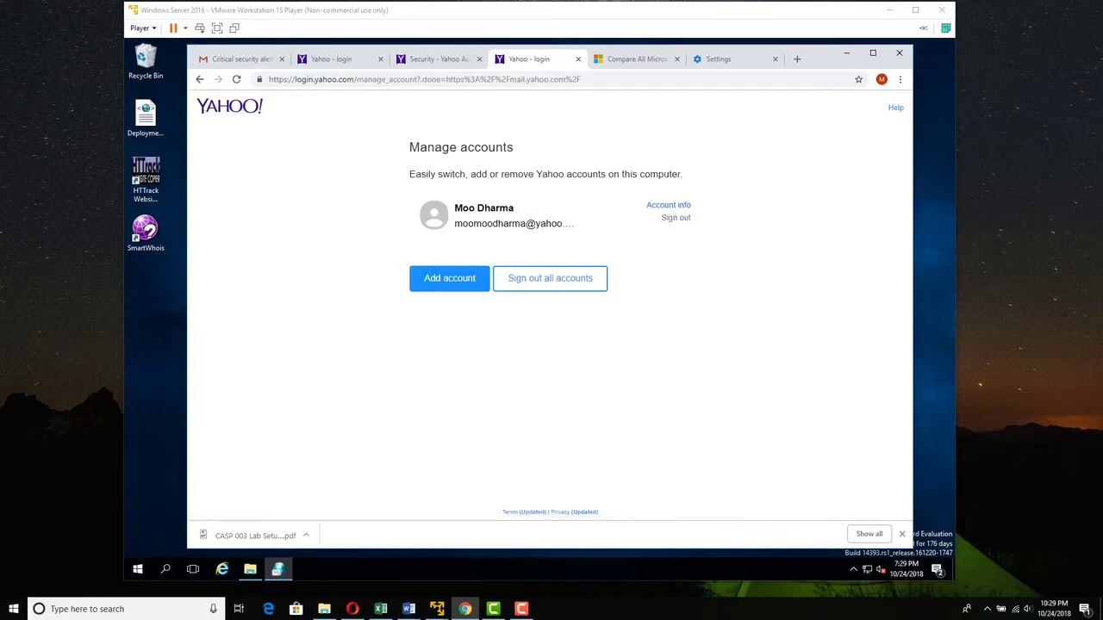
click(668, 205)
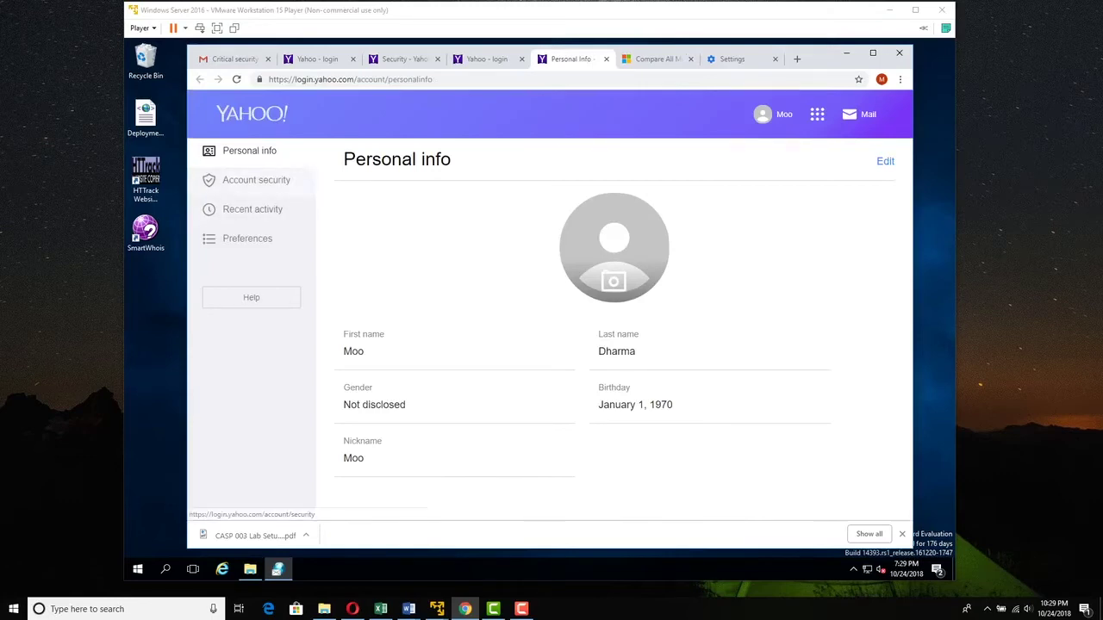
click(256, 179)
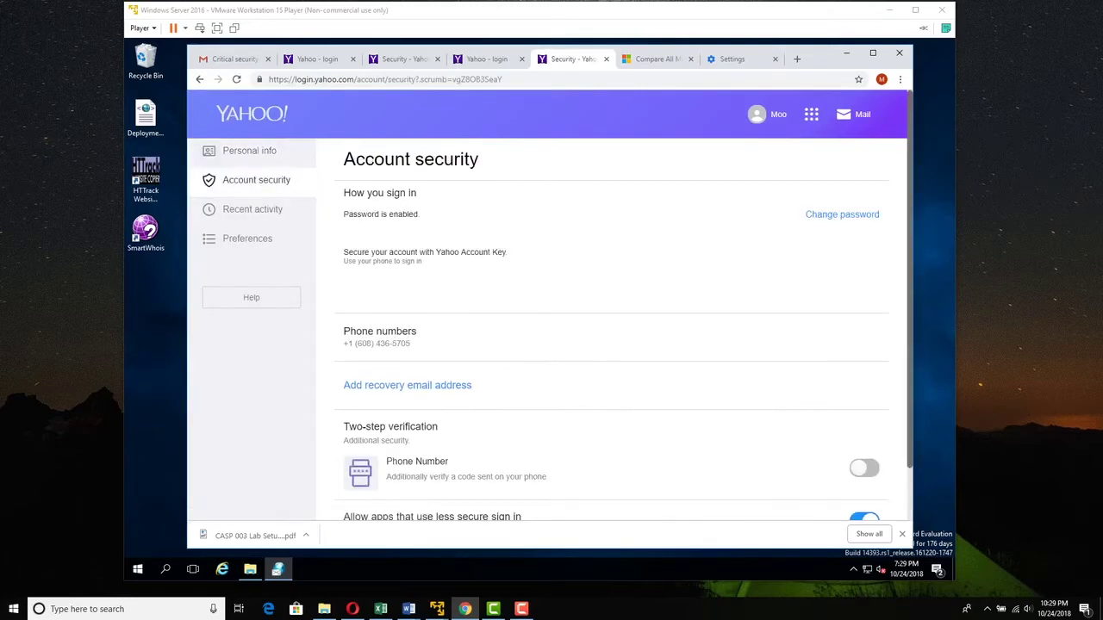
scroll(256, 179, down, 1)
scroll(256, 179, down, 1)
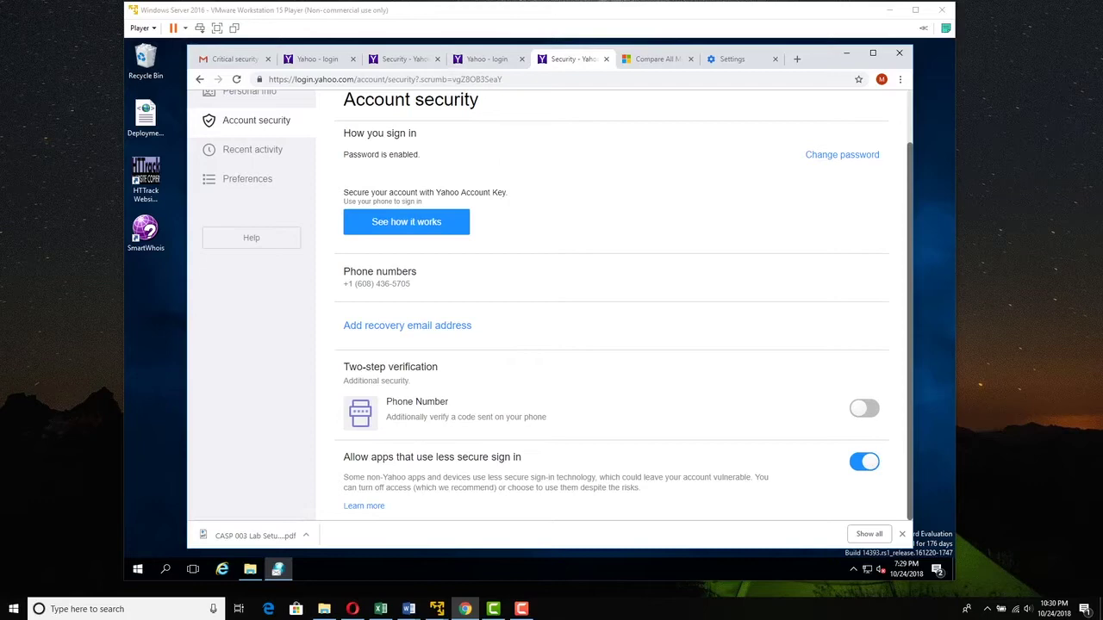
key(alt+Left)
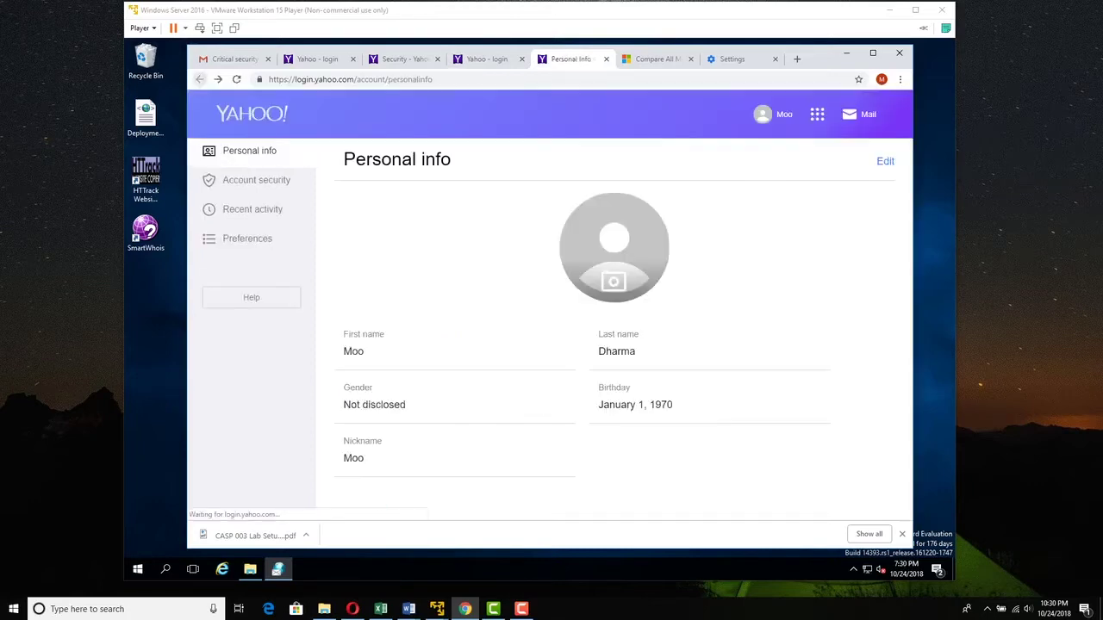
- Open Yahoo Mail from the apps grid in a new tab, then return to eMailTrackerPro
click(816, 113)
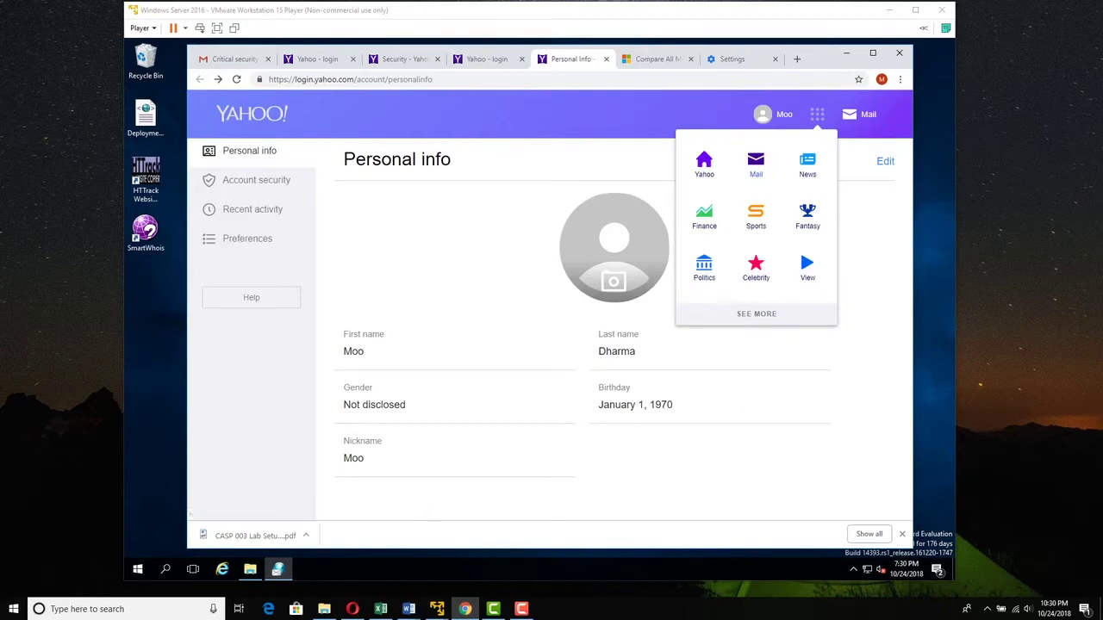
click(756, 163)
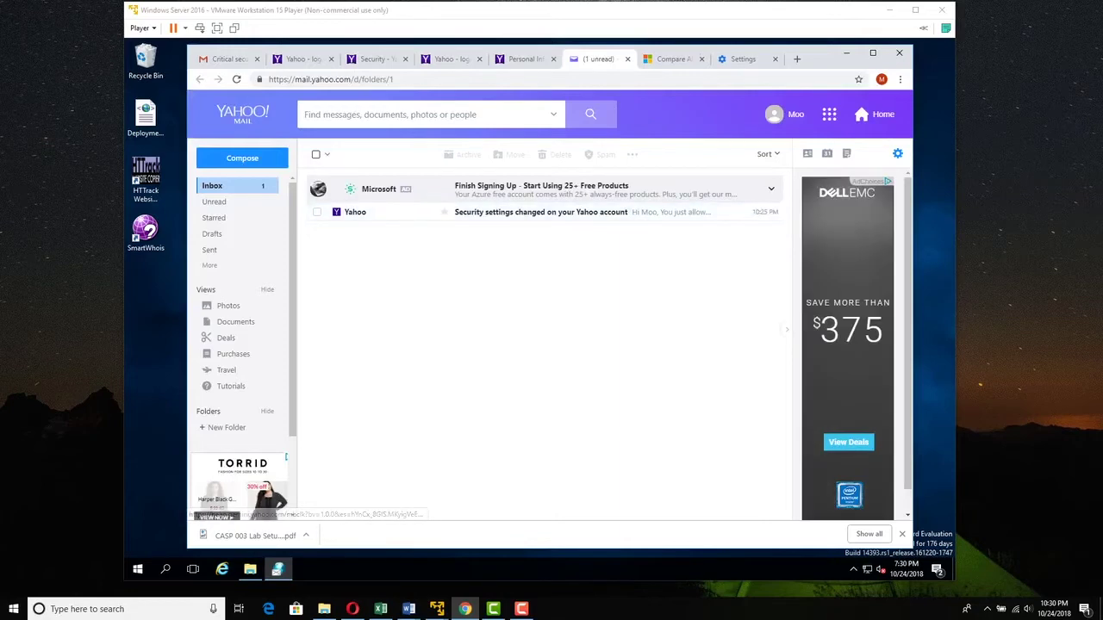
key(ctrl+1)
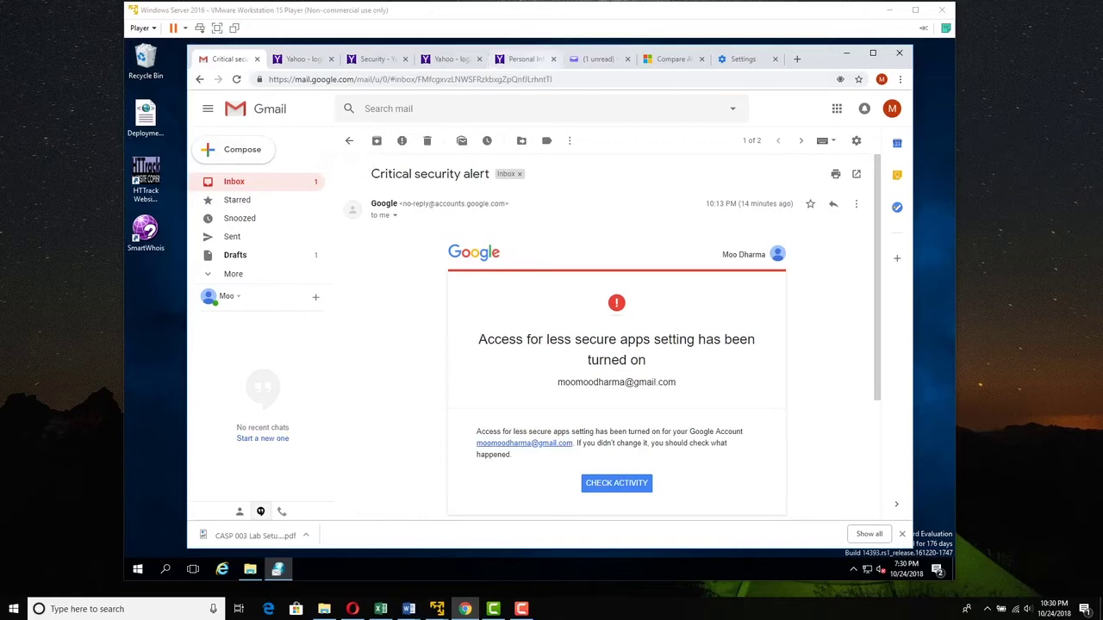
key(ctrl+6)
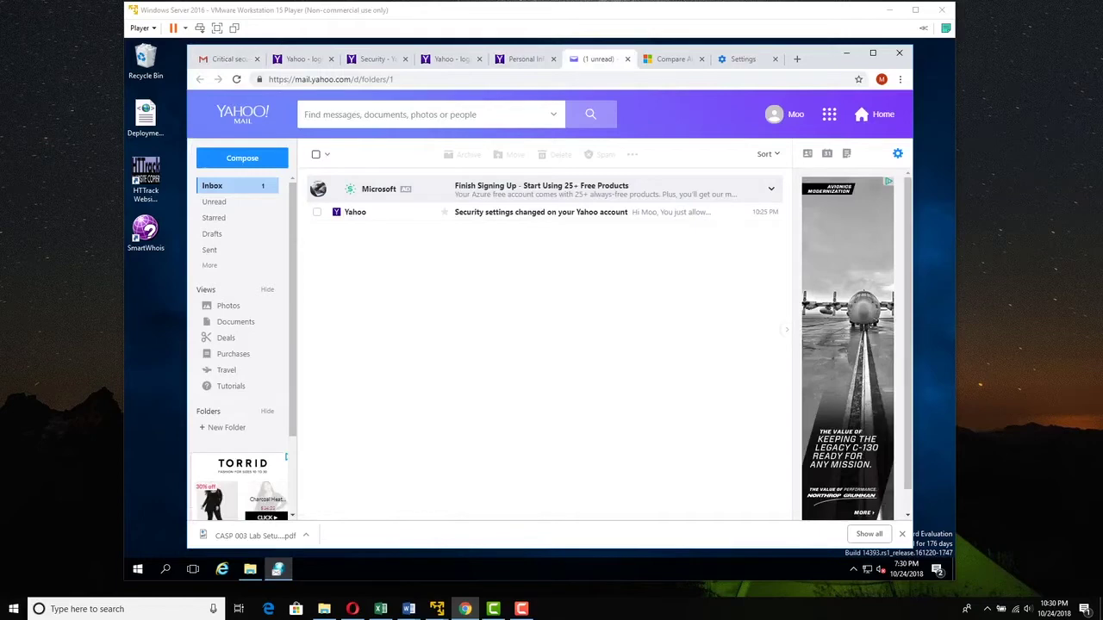
key(alt+Tab)
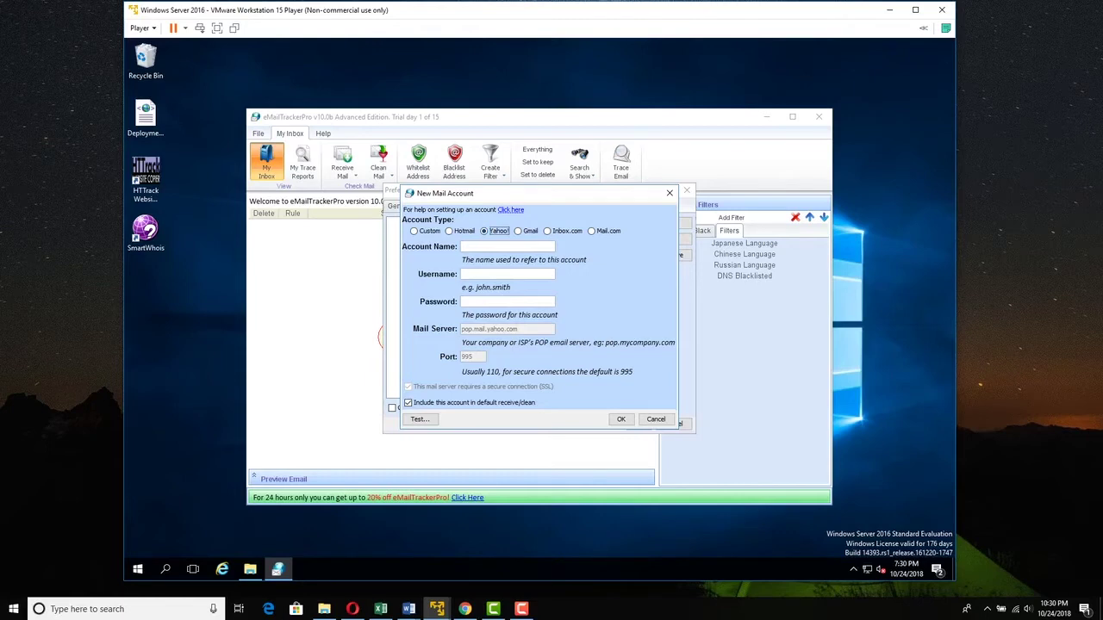
- Enter the account name, Yahoo address and password, pass the connection test, and save the account
click(507, 247)
text(Moo)
text( Ya)
text(hoo)
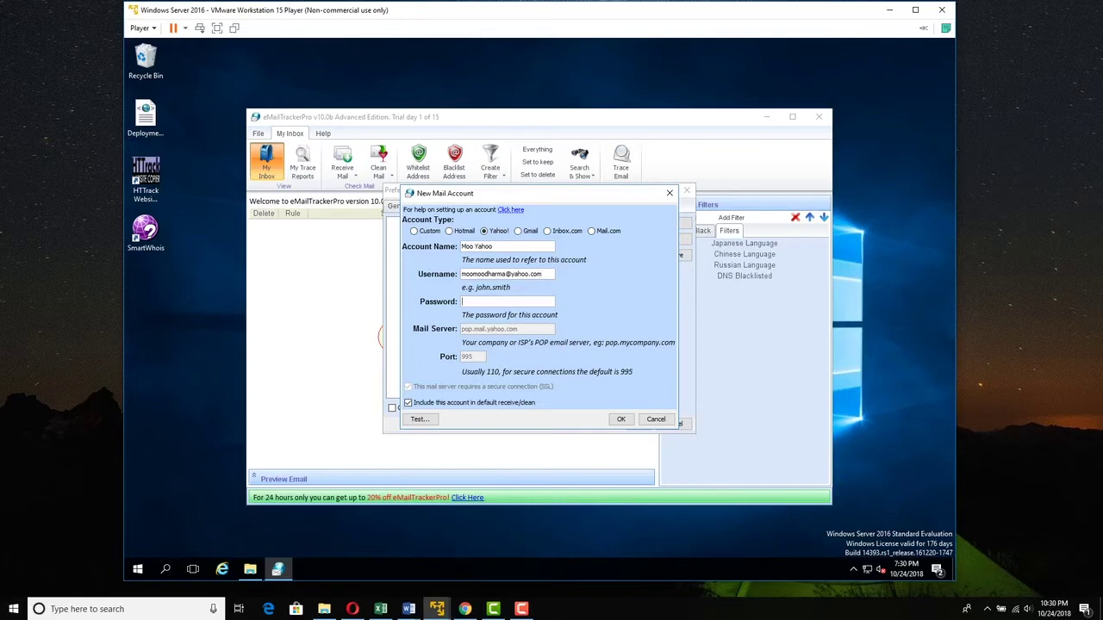
text(abc)
key(BackSpace)
key(BackSpace)
key(BackSpace)
text(************)
key(Return)
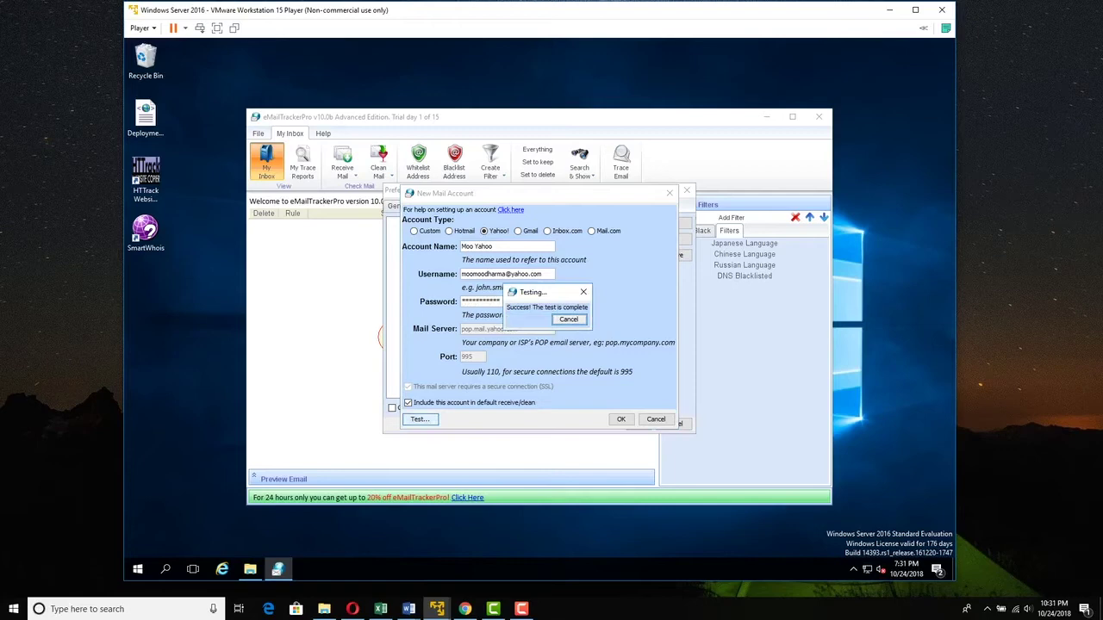
key(Return)
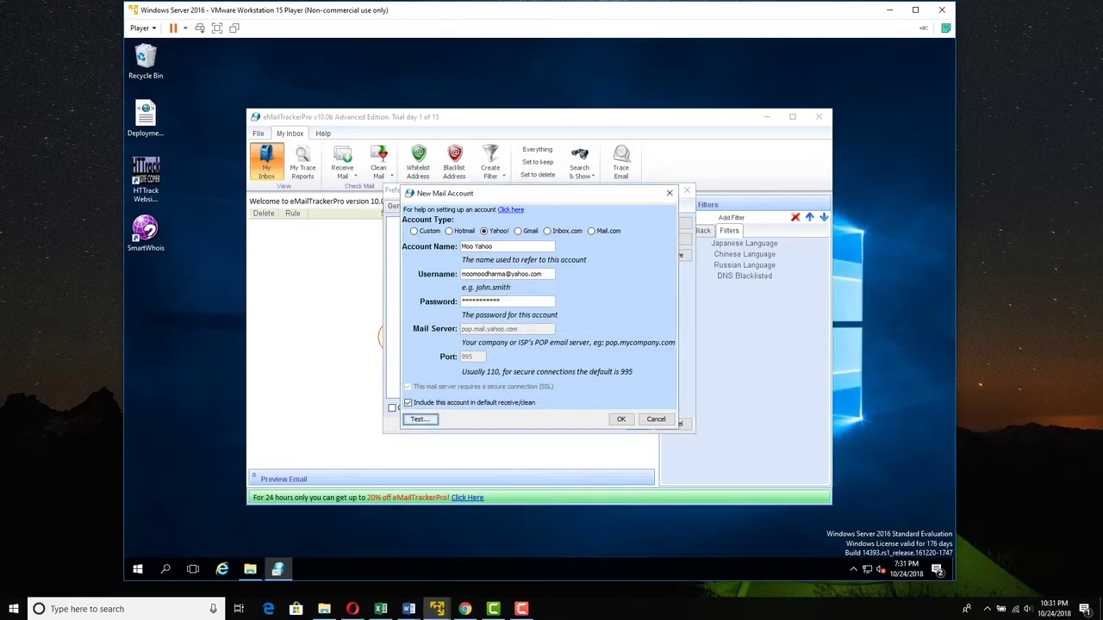
click(632, 419)
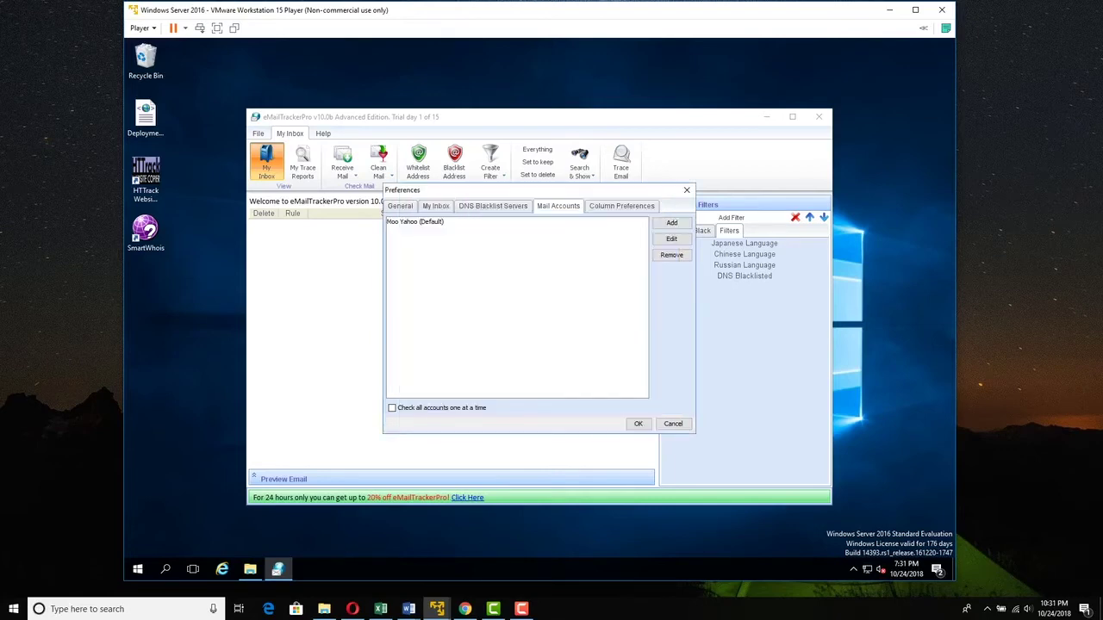
- Select the new Yahoo account, close Preferences, and bring the browser to the front
click(415, 222)
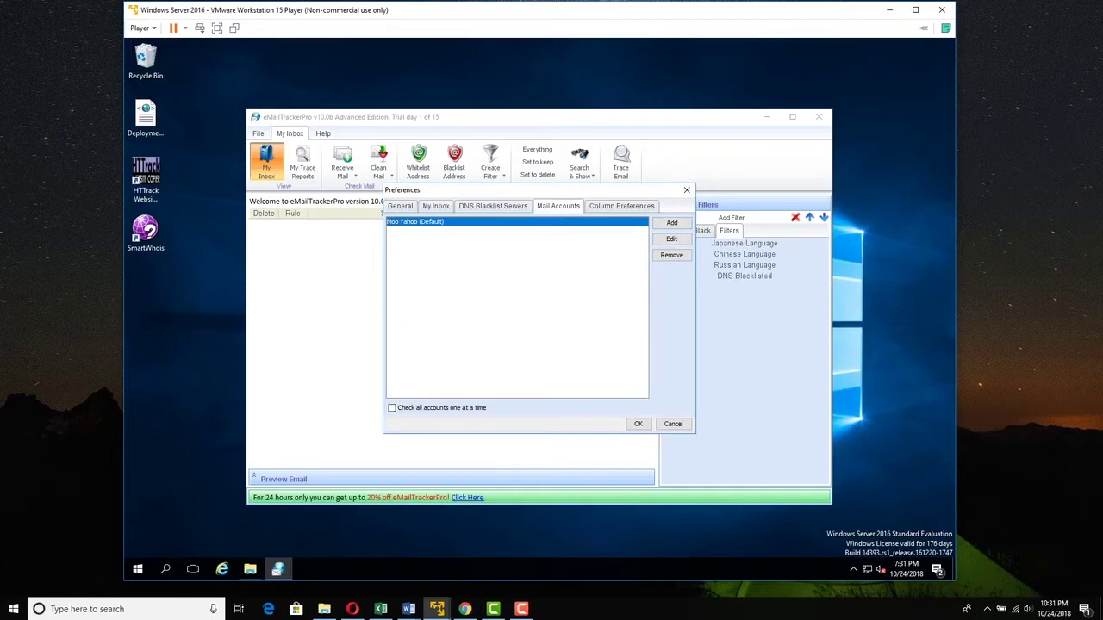
click(638, 423)
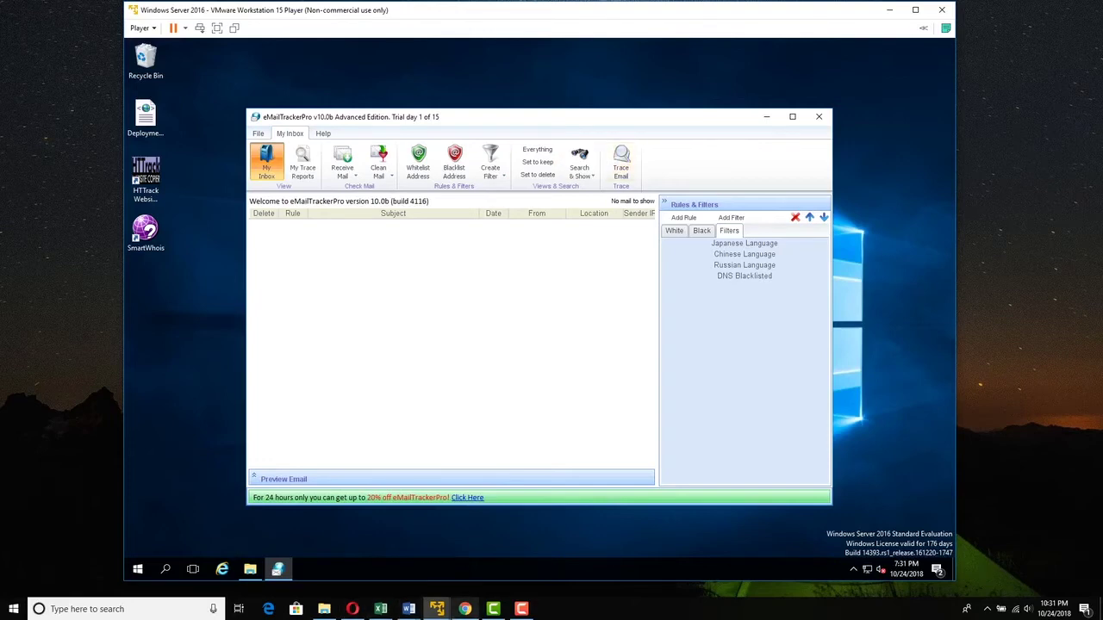
click(466, 609)
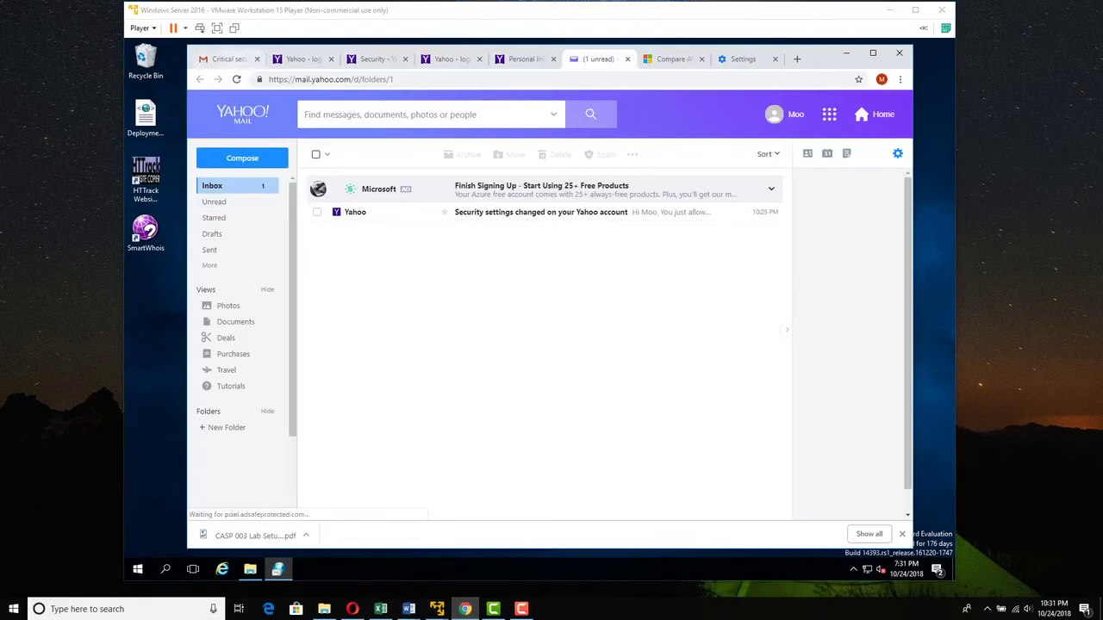
- From Gmail, email the Yahoo address with subject 'did you get this?' and body 'this is the funniest game ever!'
click(226, 59)
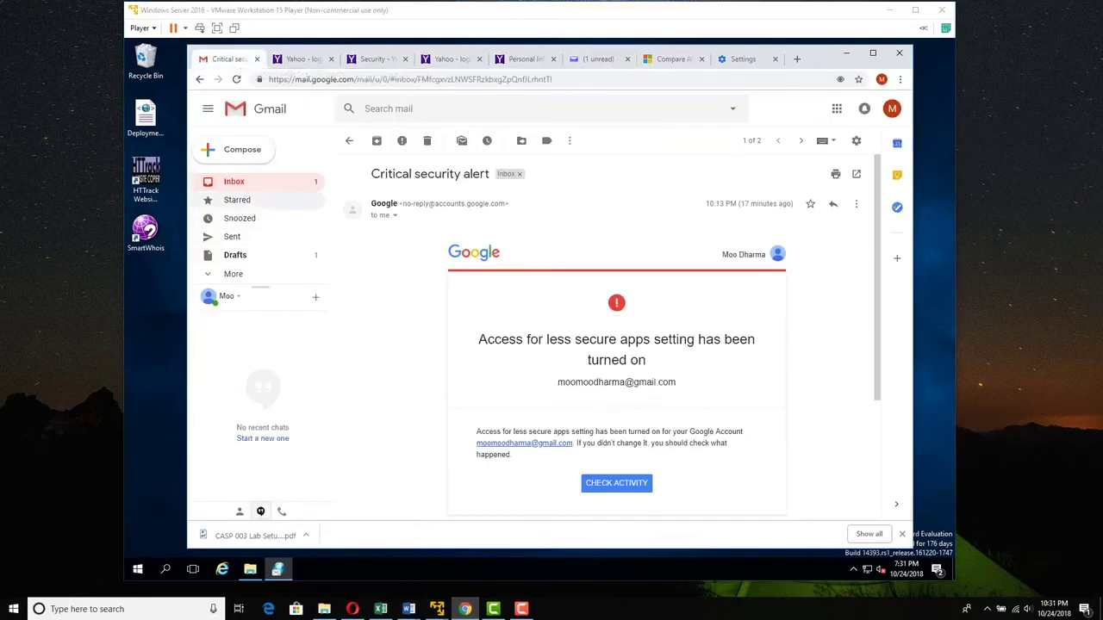
click(235, 181)
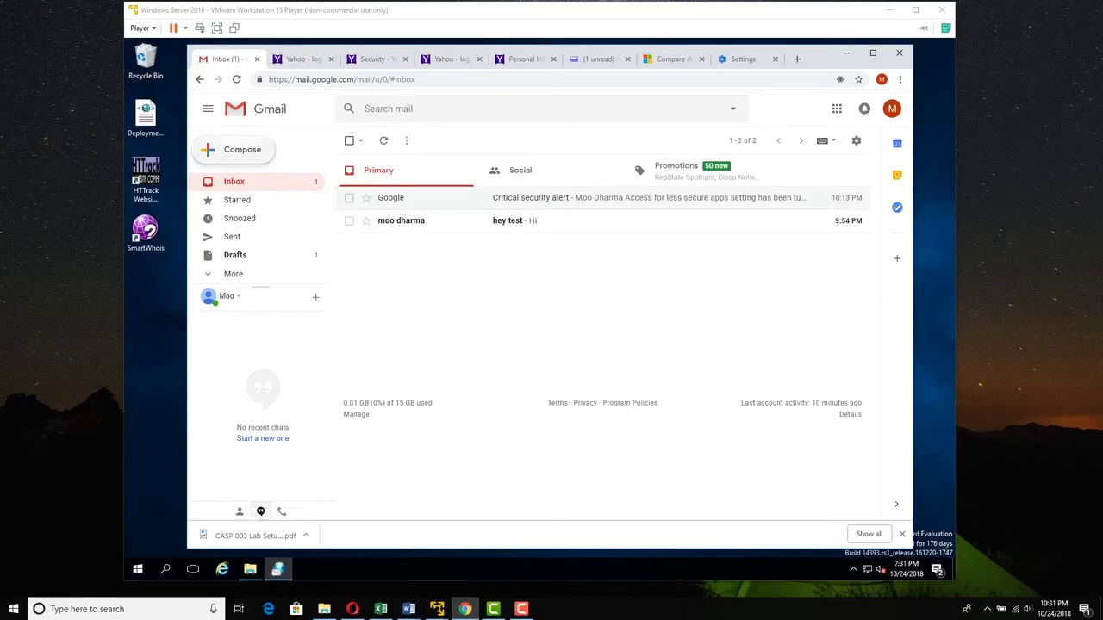
click(242, 149)
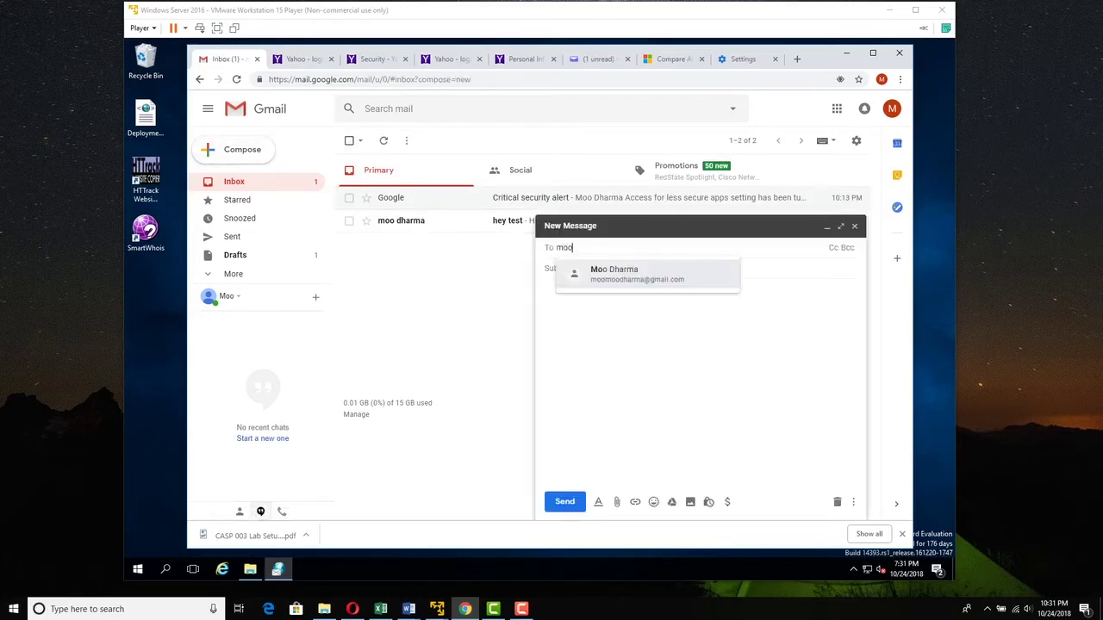
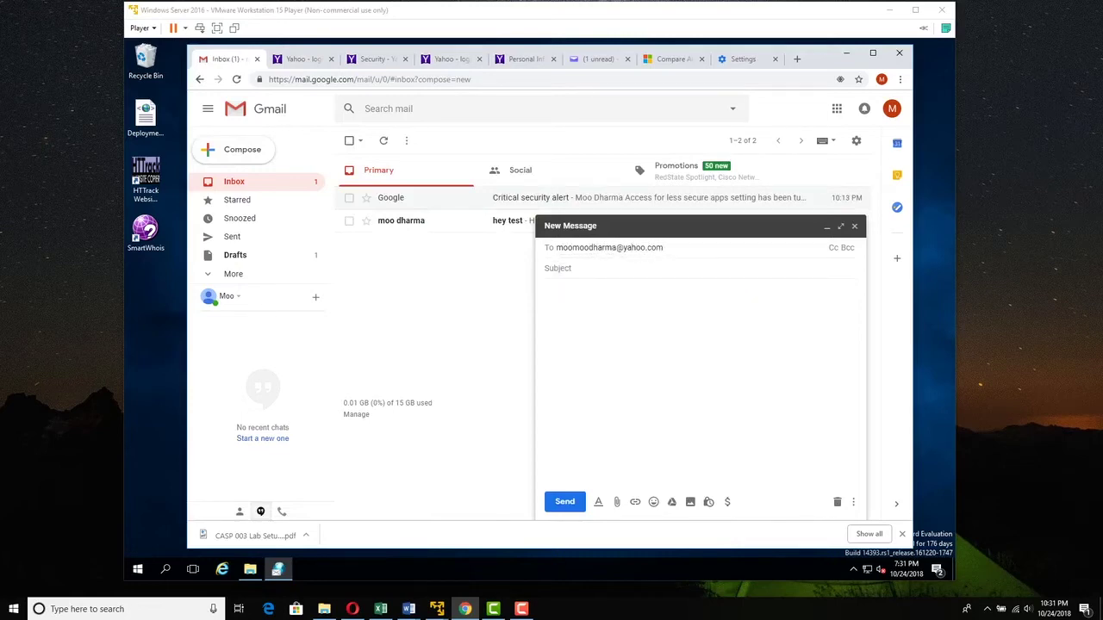
key(Tab)
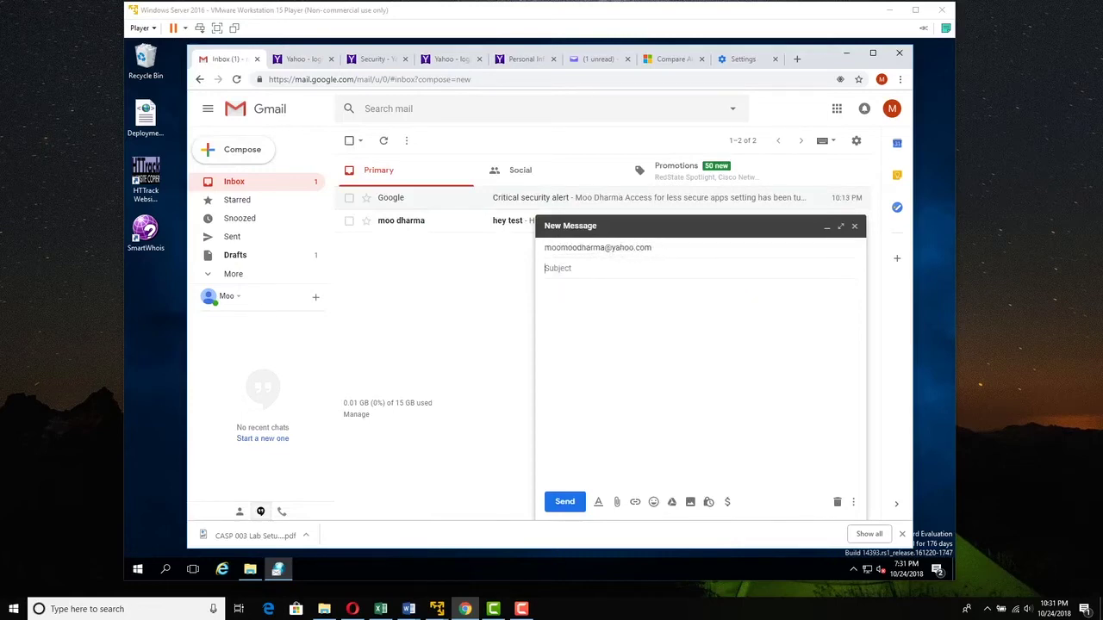
text(did you get this?)
key(Tab)
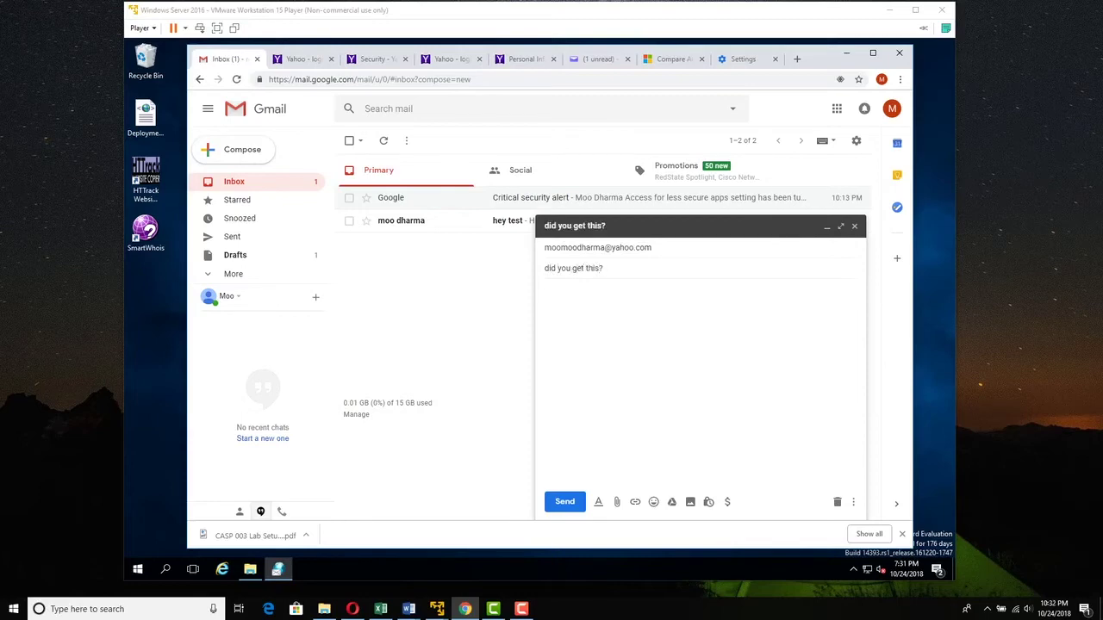
text(this is the funnies)
text(t game ever!)
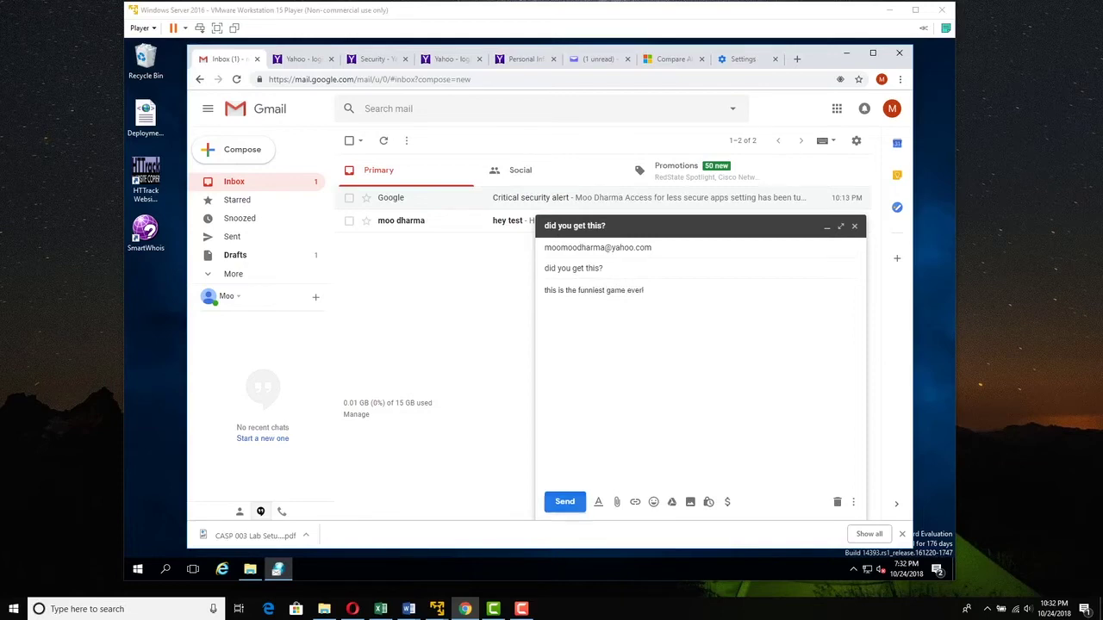
key(ctrl+Return)
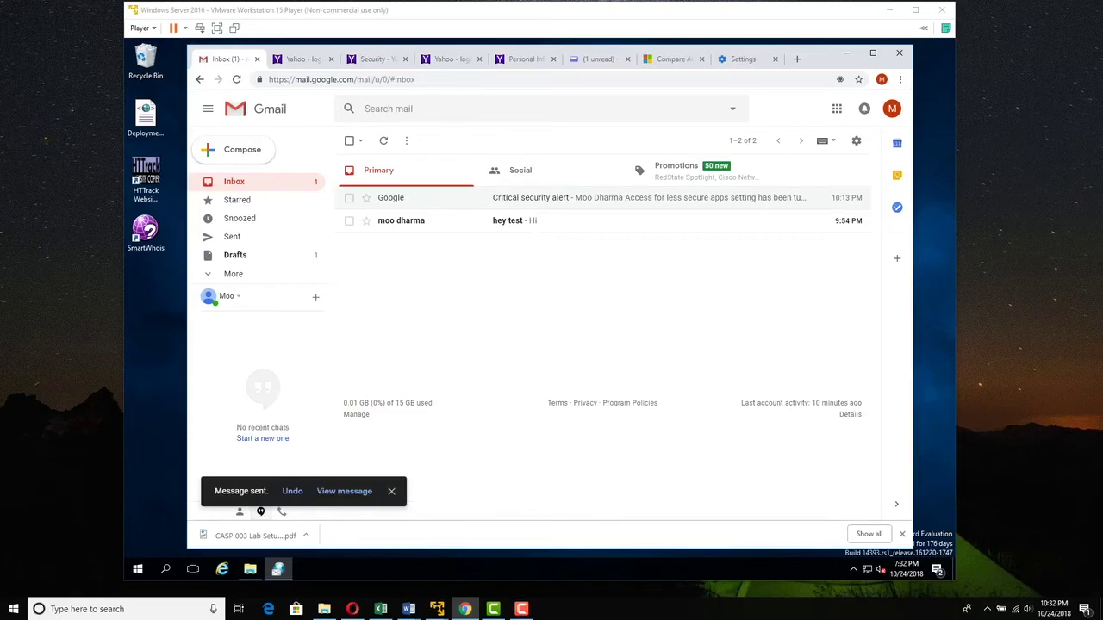
- Switch to the Yahoo Mail tab to confirm the test email arrived
key(ctrl+6)
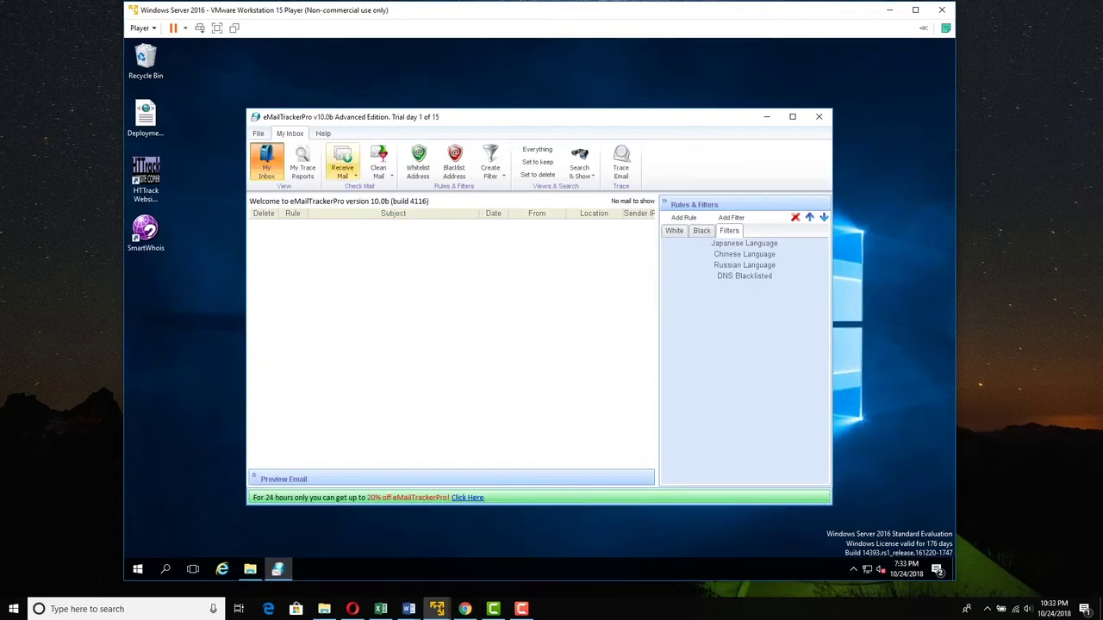
- Fetch new mail from the Yahoo account and preview the 'did you get this?' message
click(354, 174)
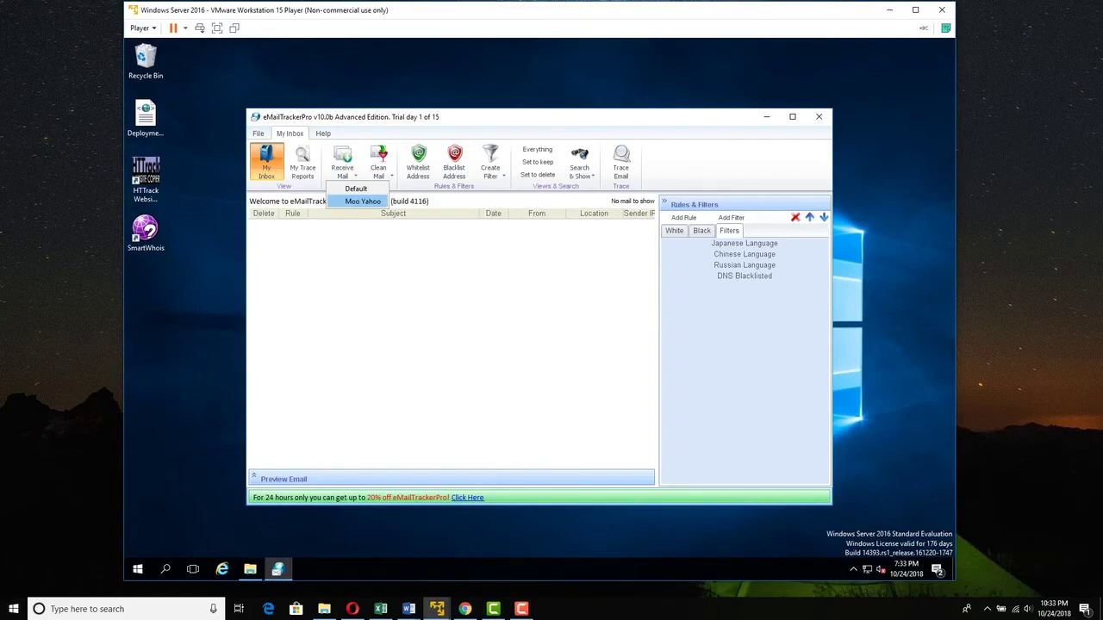
click(363, 200)
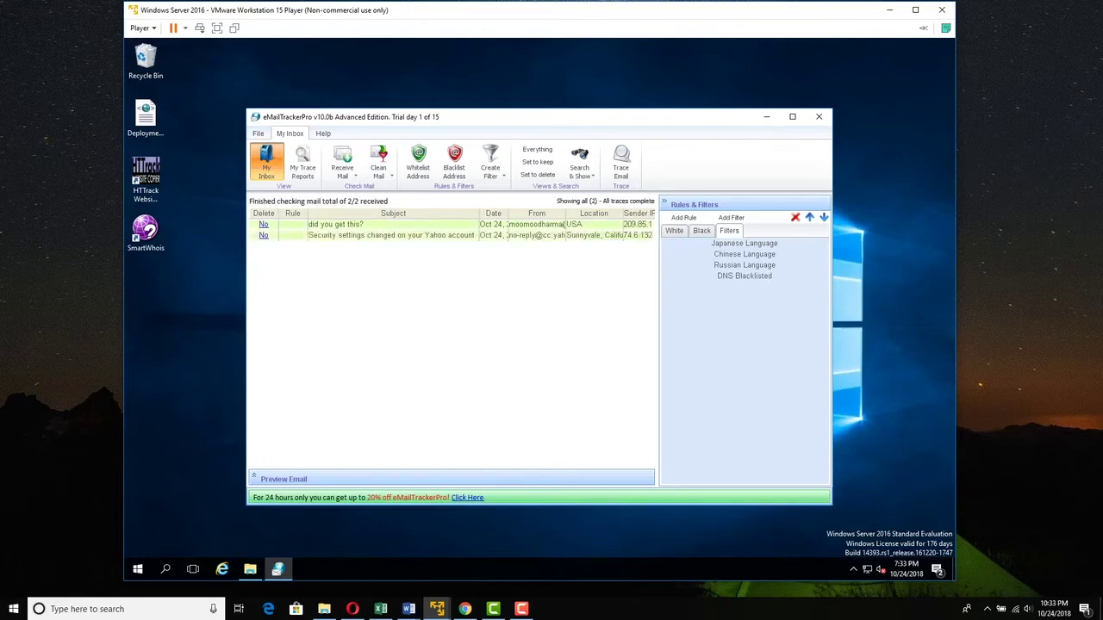
click(393, 224)
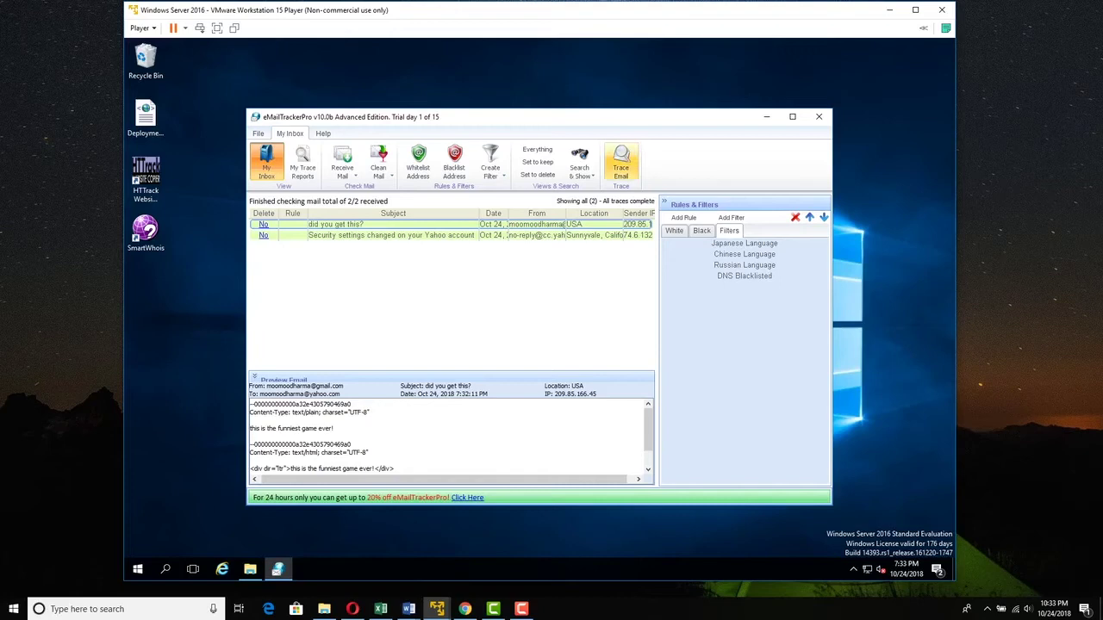
- Trace the 'did you get this?' email to a USA origin via hop 209.85.166.45
click(621, 164)
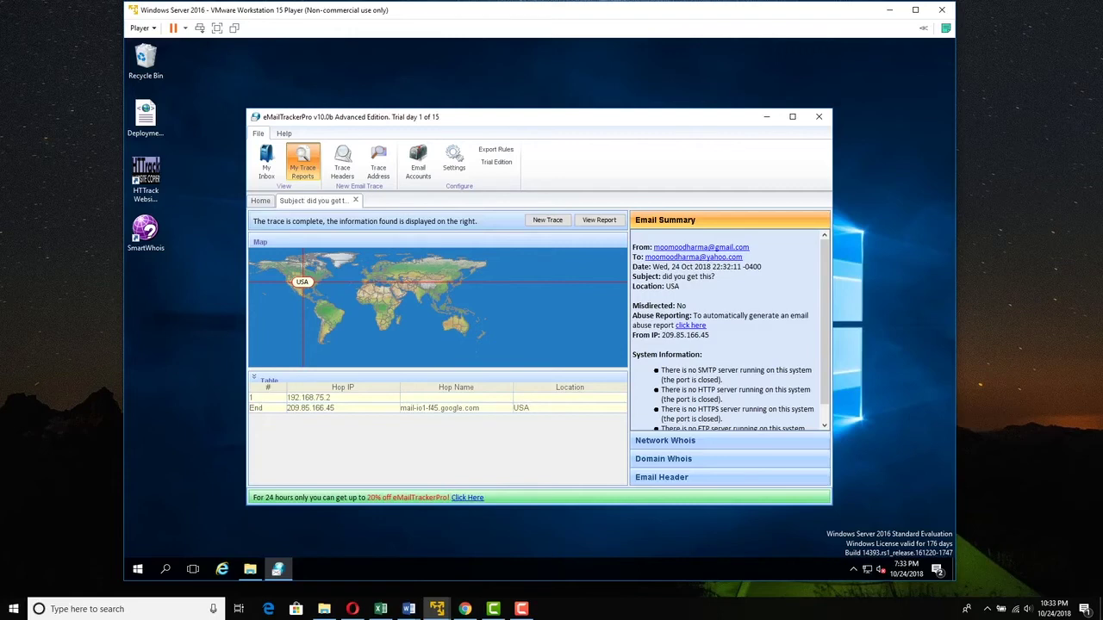
scroll(729, 329, down, 1)
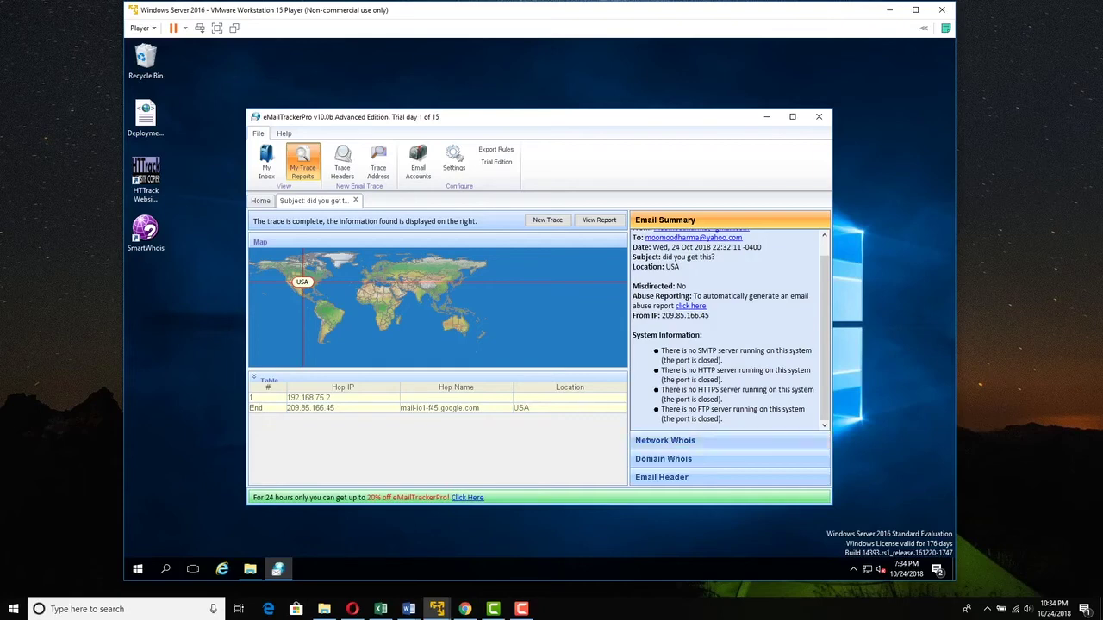
- Review the network whois and domain whois results for sender IP 209.85.166.45
click(665, 441)
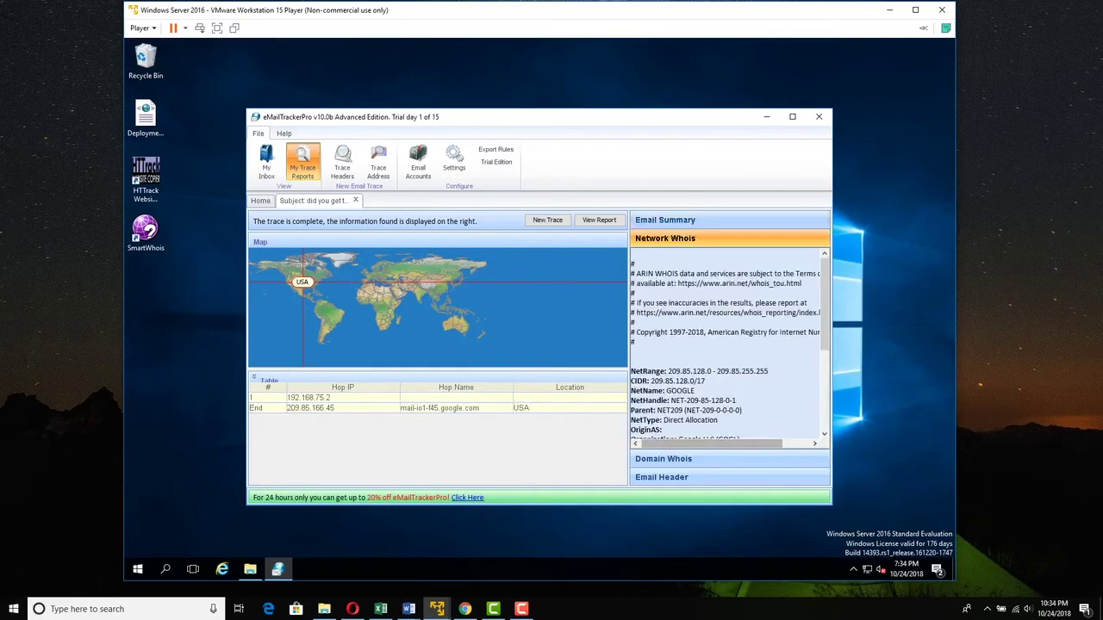
scroll(729, 345, down, 4)
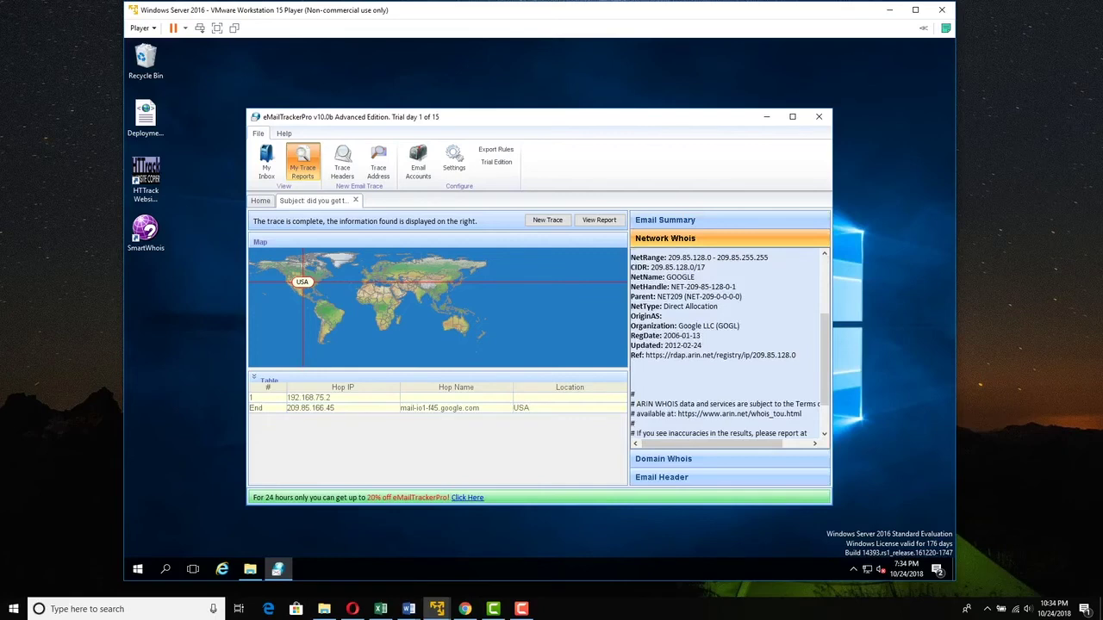
scroll(729, 345, down, 2)
click(663, 459)
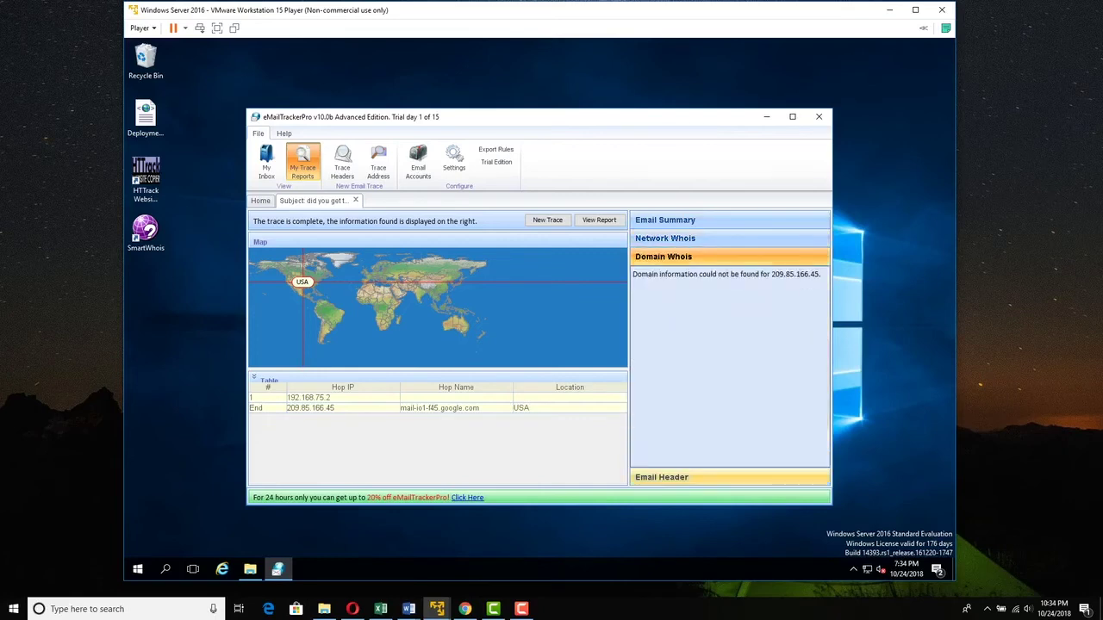
- Show the raw email header, including the Received-SPF pass result
click(660, 476)
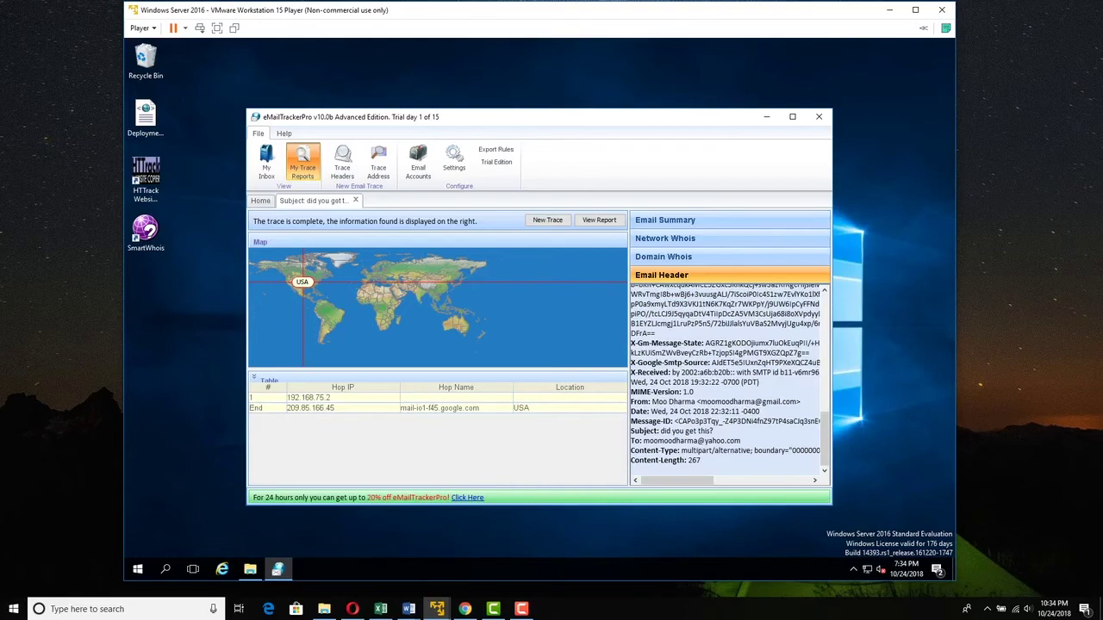
scroll(729, 379, up, 10)
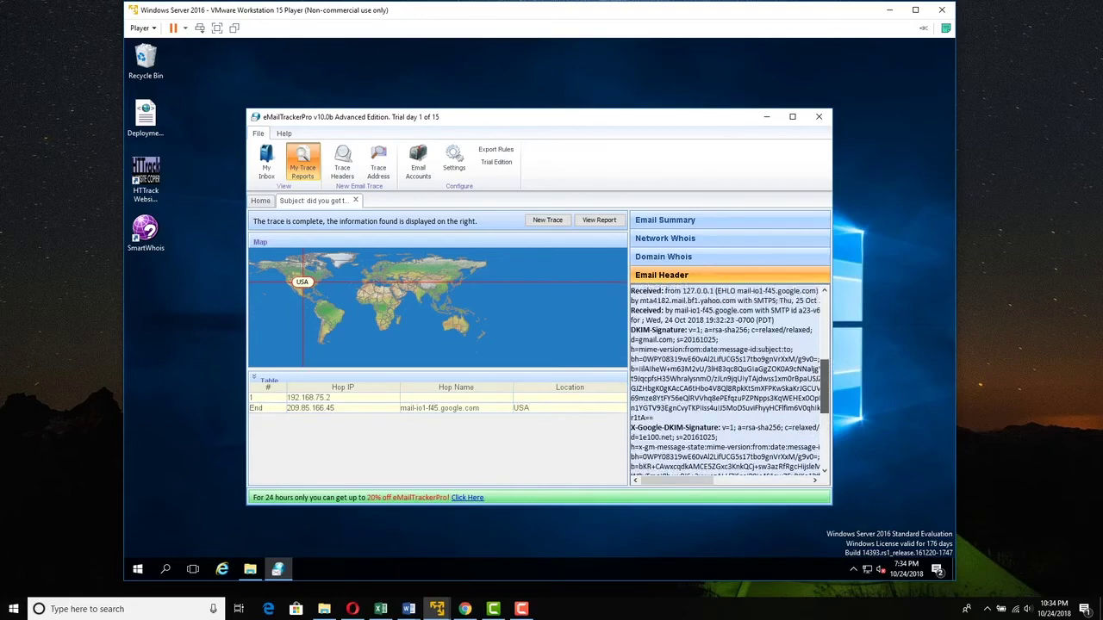
scroll(729, 379, up, 5)
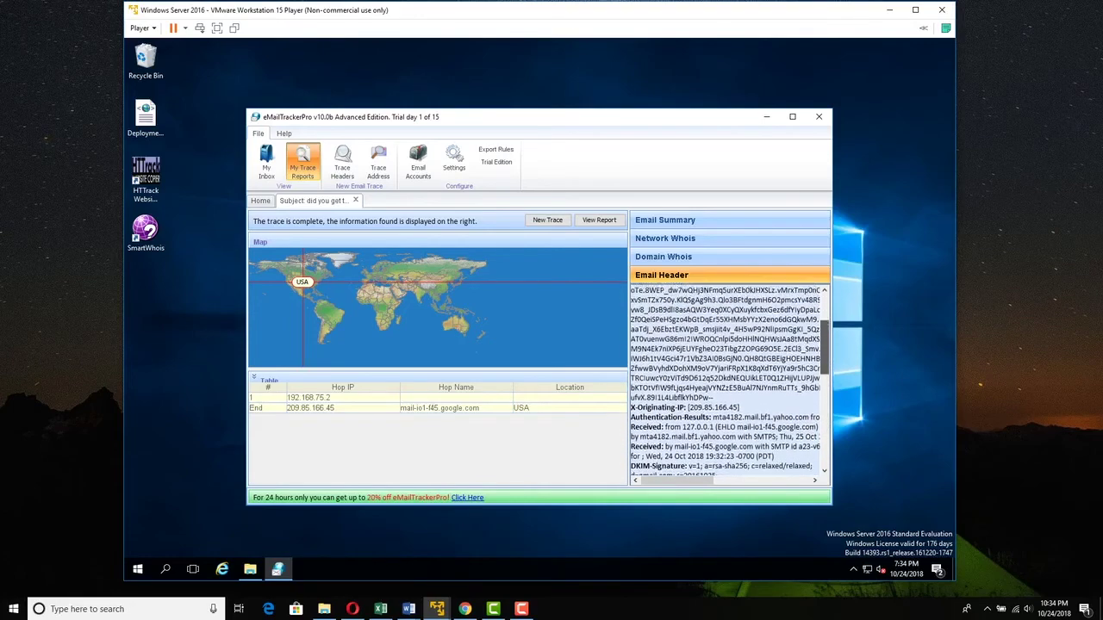
scroll(729, 379, up, 3)
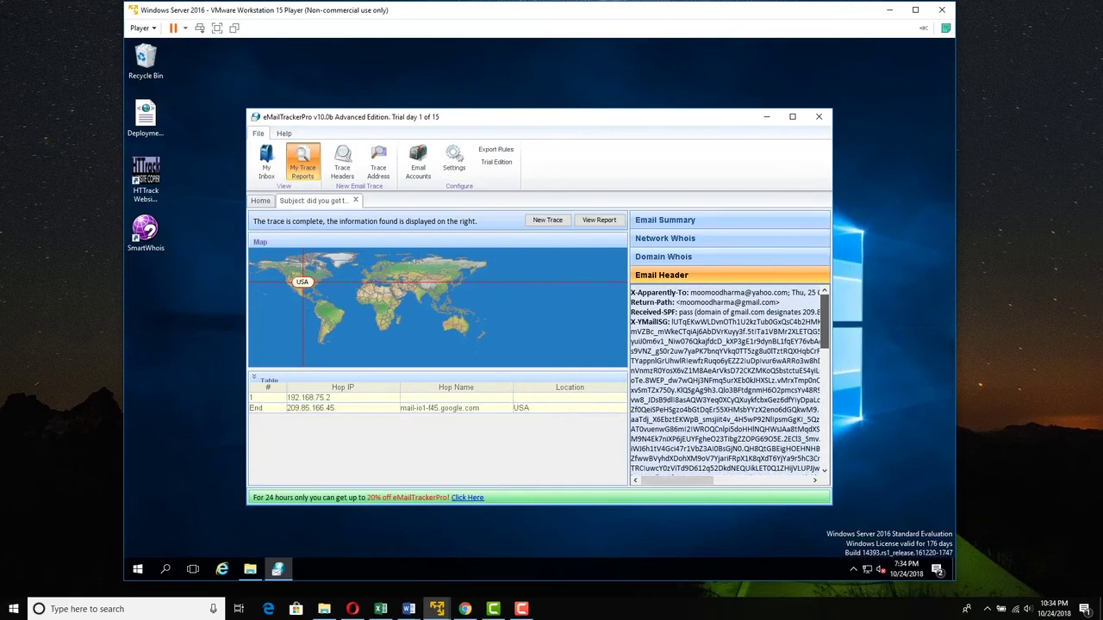
- Bring back the Email Summary showing date, subject, USA location and sender system information
click(664, 220)
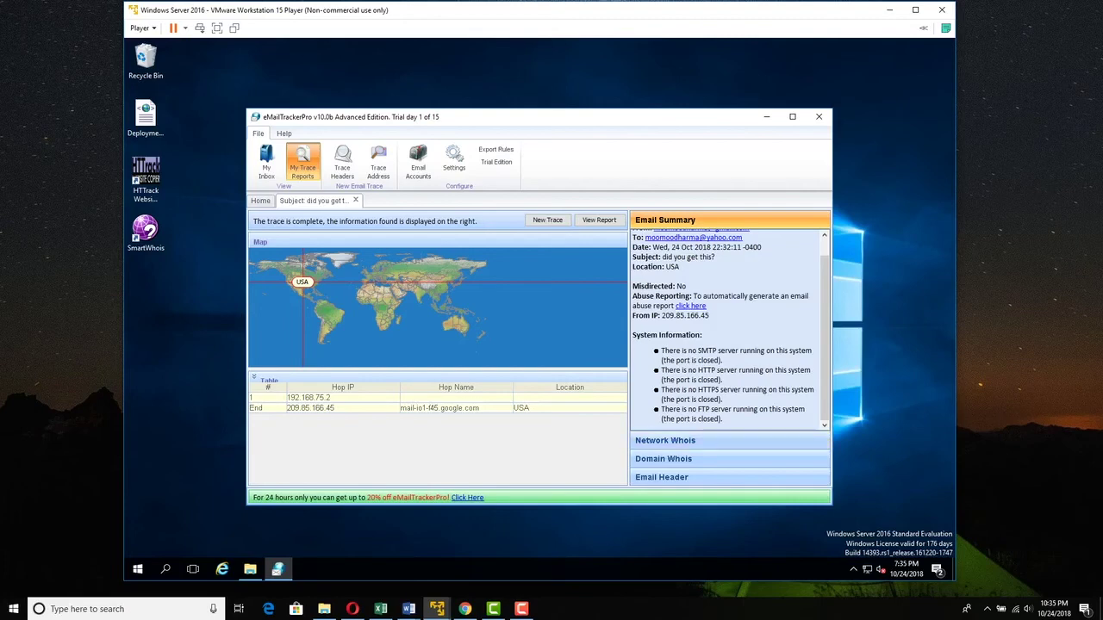
- Open the trace as an HTML report in Internet Explorer and widen the window
click(598, 219)
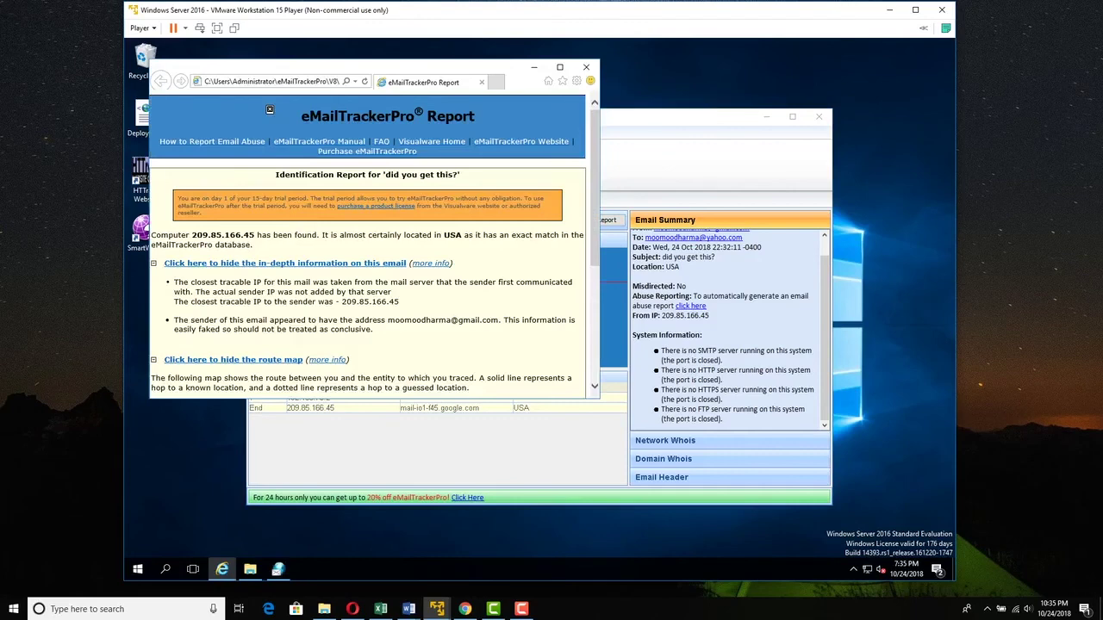
scroll(372, 250, down, 2)
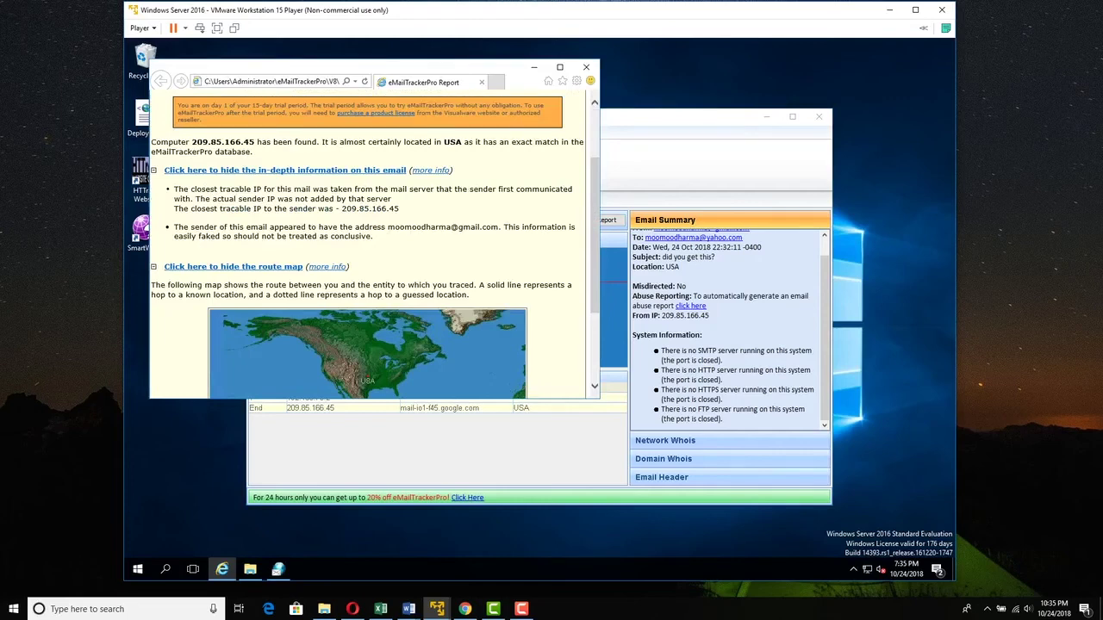
drag(601, 186, 678, 186)
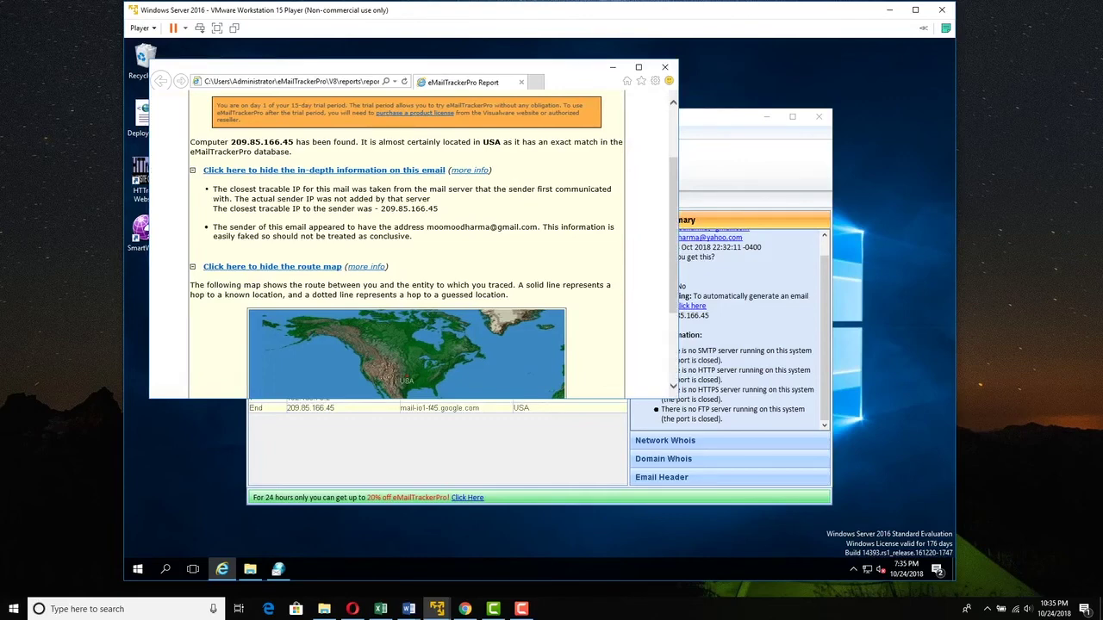
- Expand the report's hop-by-hop route table ending at mail-io1-f45.google.com, USA
scroll(405, 245, down, 1)
scroll(405, 246, down, 1)
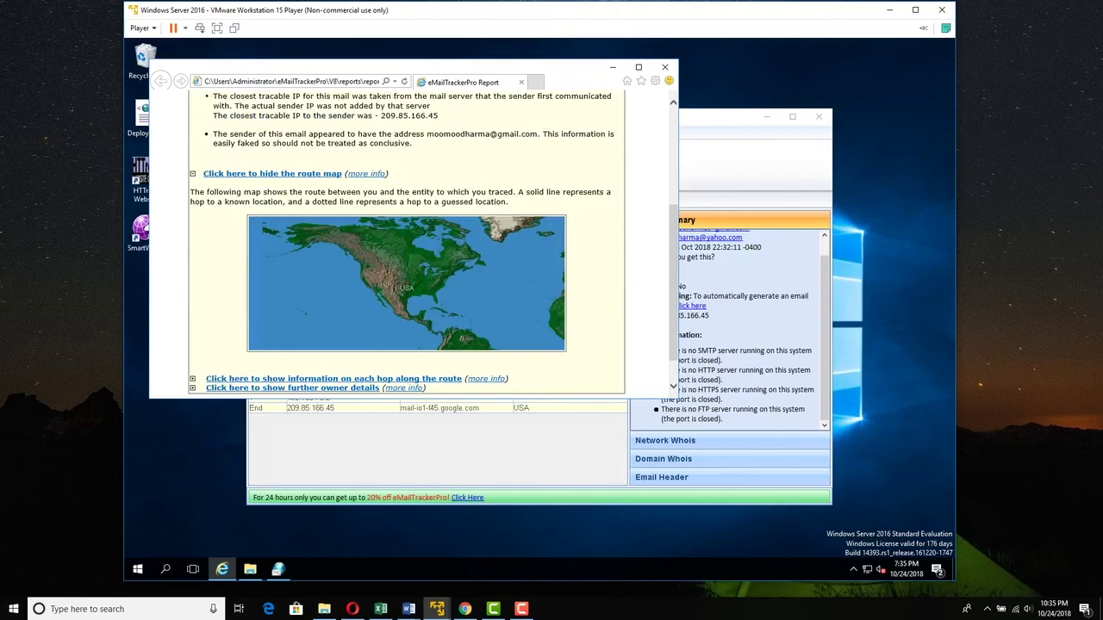
scroll(405, 245, down, 1)
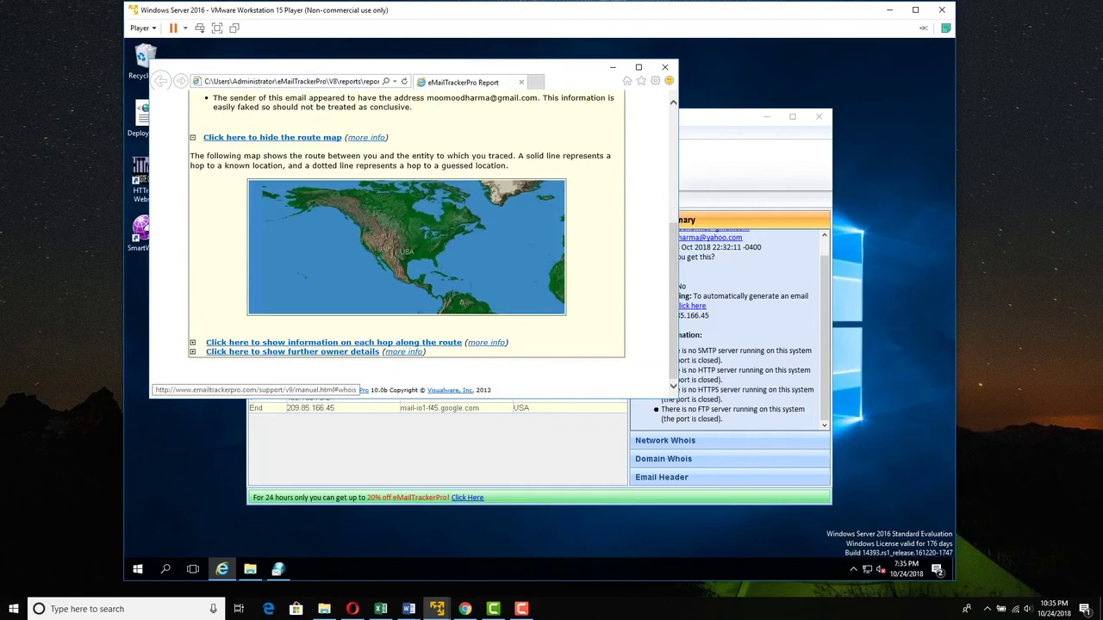
click(334, 342)
scroll(405, 259, down, 3)
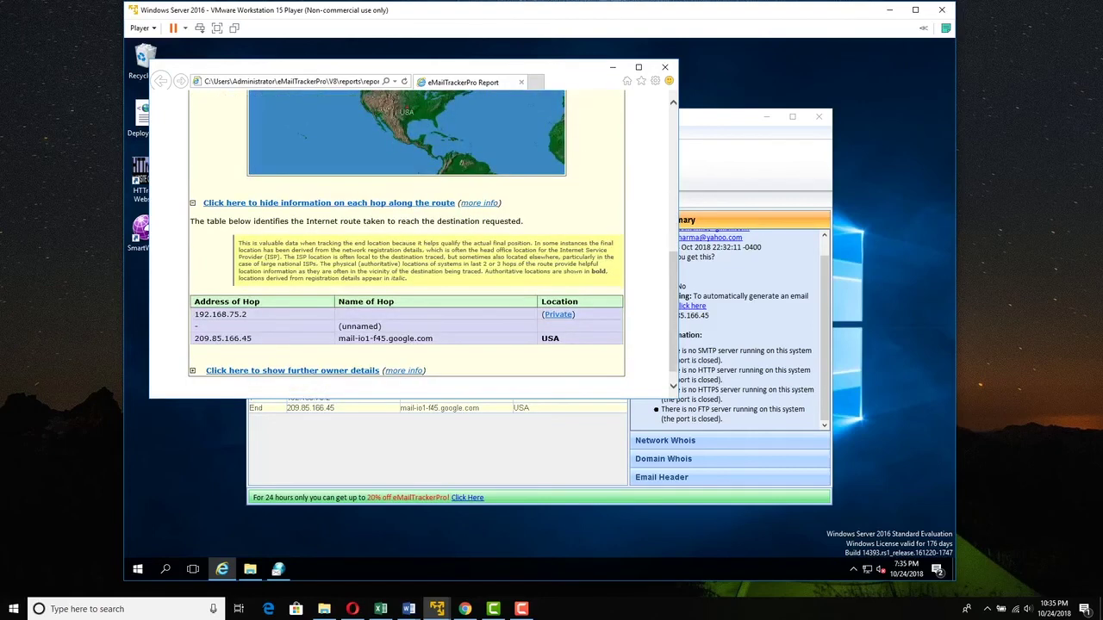
scroll(405, 246, up, 1)
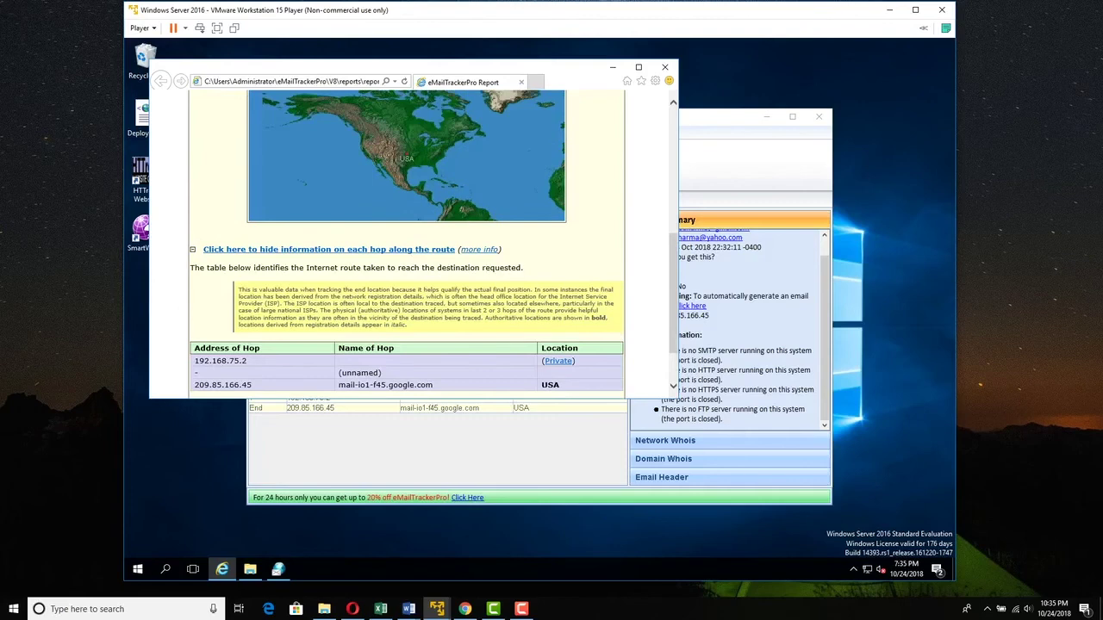
scroll(405, 246, down, 1)
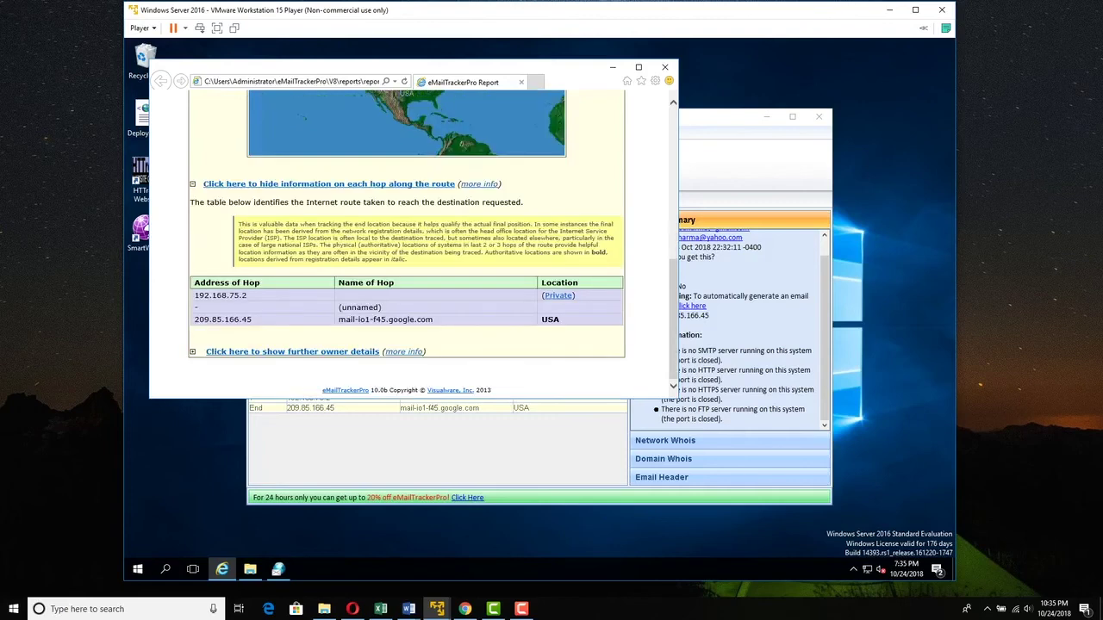
- Expand further owner details showing ARIN whois for Google's 209.85.128.0 - 209.85.255.255 network
click(292, 352)
scroll(405, 246, down, 5)
scroll(405, 246, down, 2)
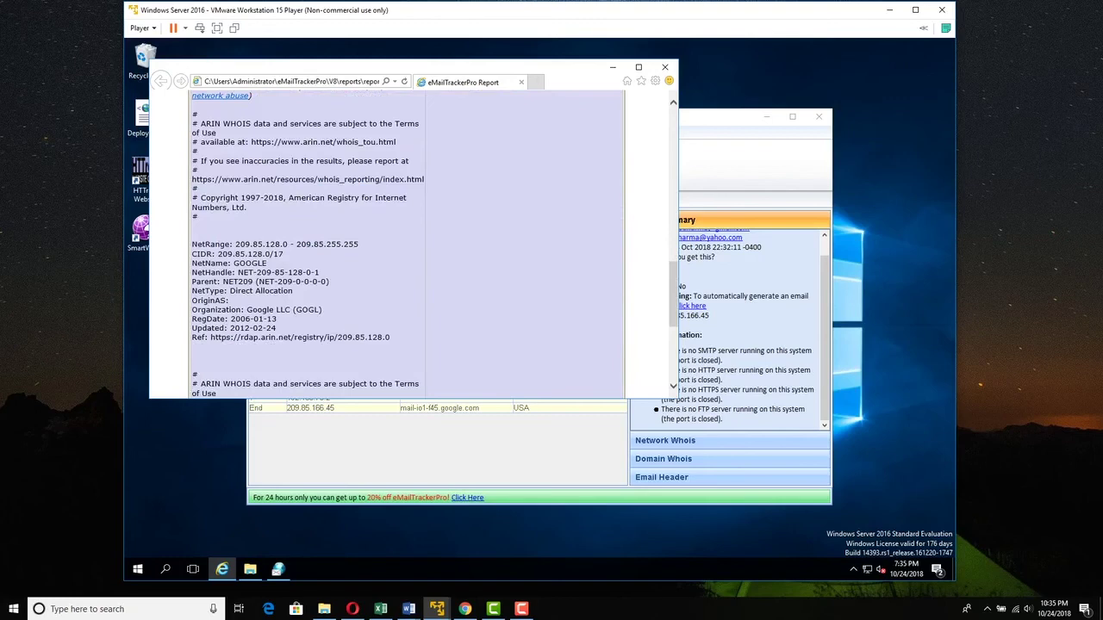
scroll(405, 246, down, 2)
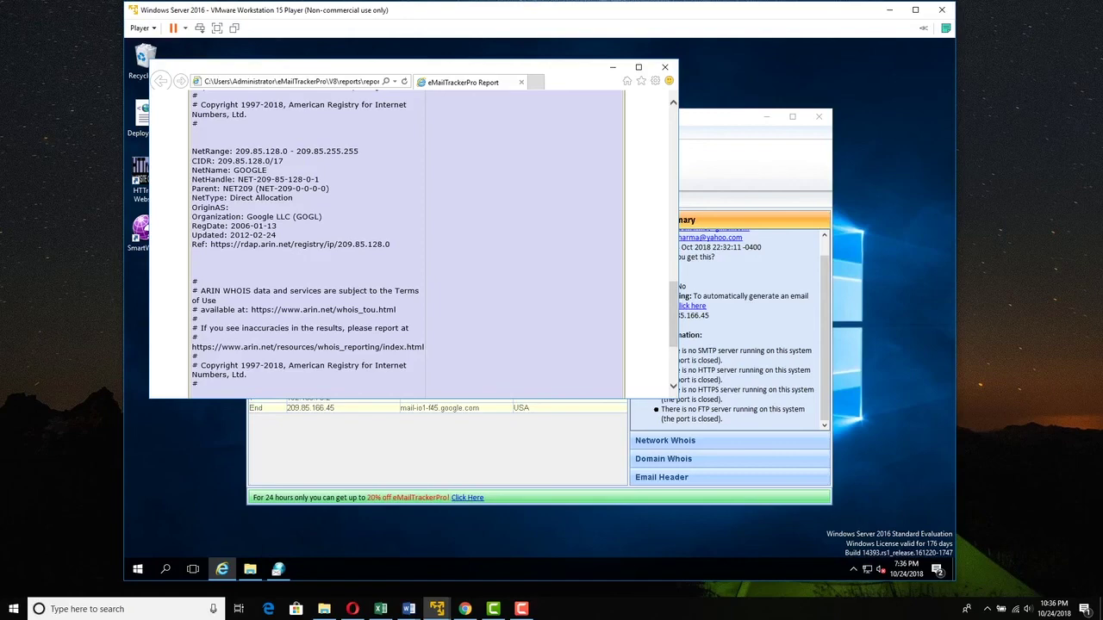
- Close the Internet Explorer report window, returning to eMailTrackerPro's completed trace
click(664, 67)
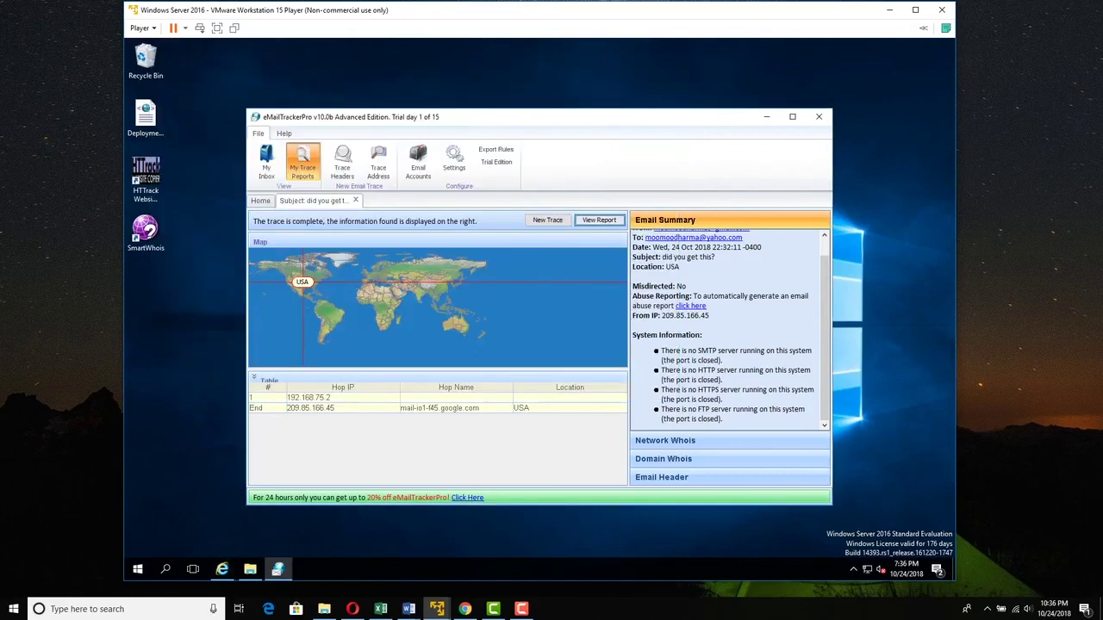